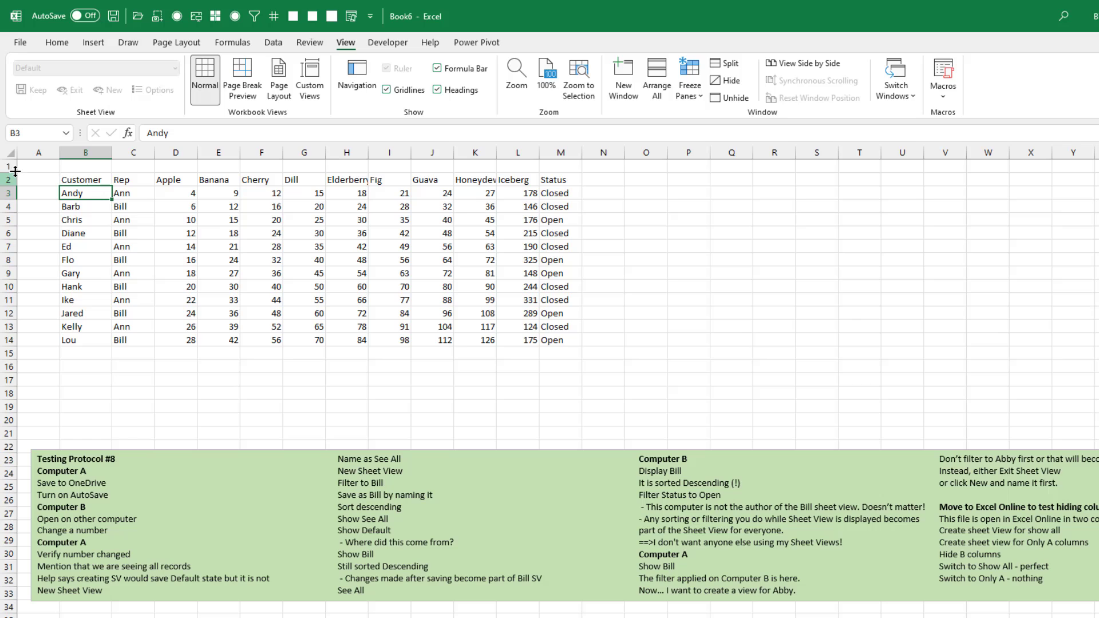
Save the workbook to the business OneDrive Documents folder as SheetViewTestingProtocolNumberEight in Excel Workbook (*.xlsx) format and turn on AutoSave
click(21, 44)
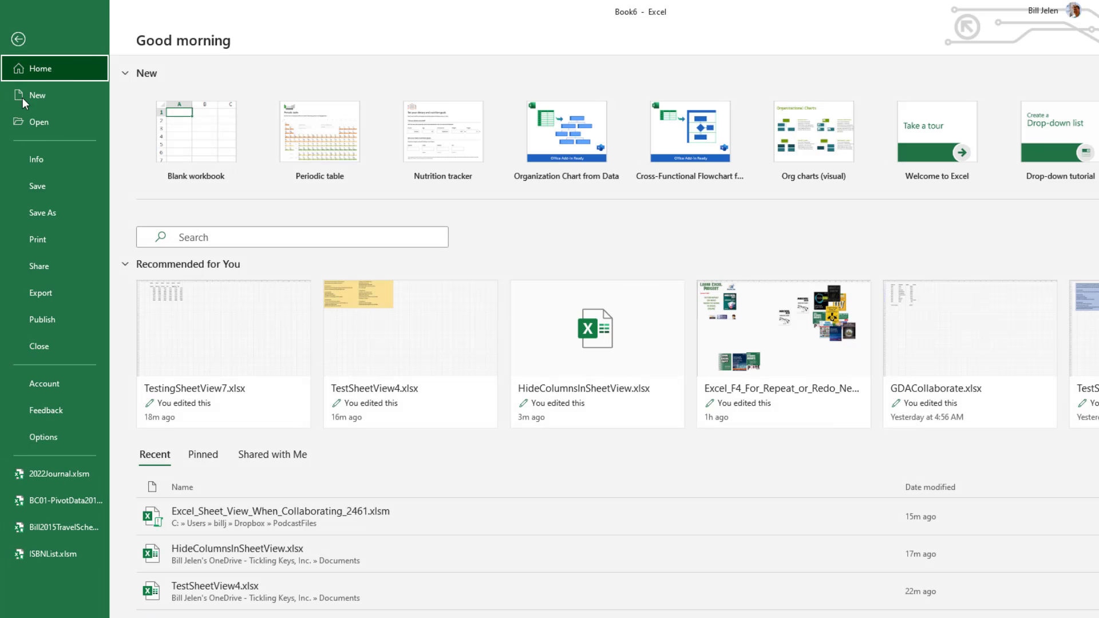
click(33, 214)
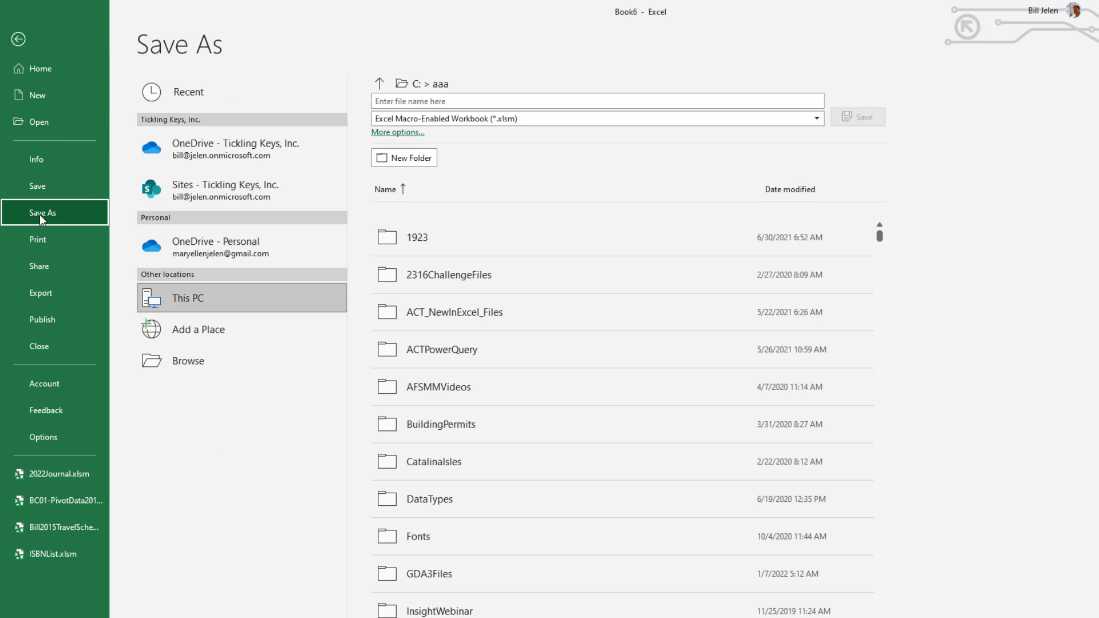
click(200, 151)
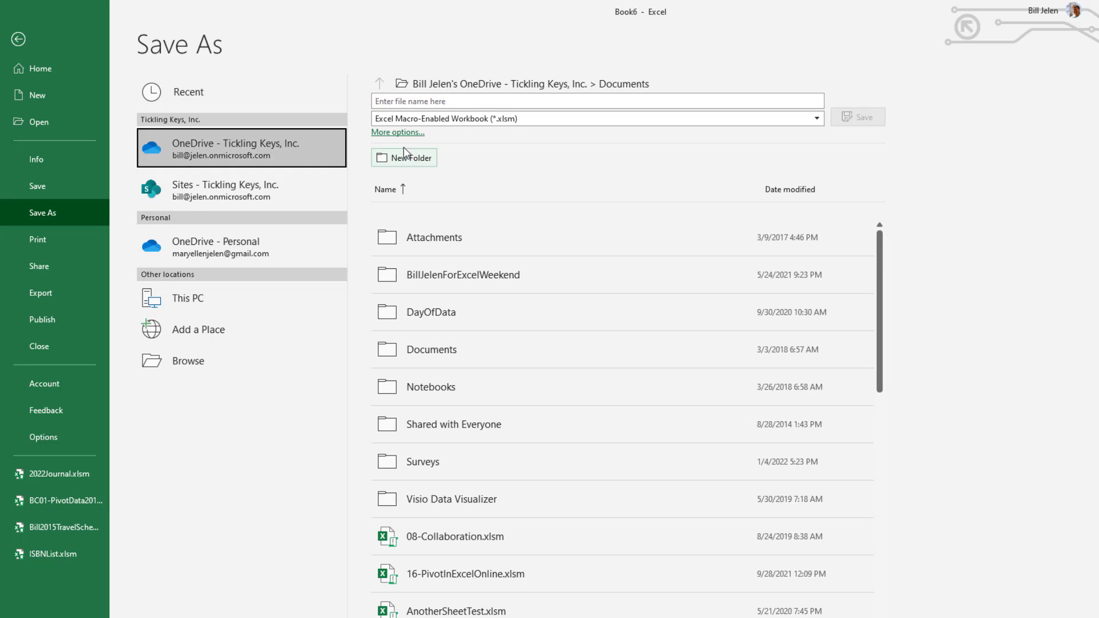
click(442, 101)
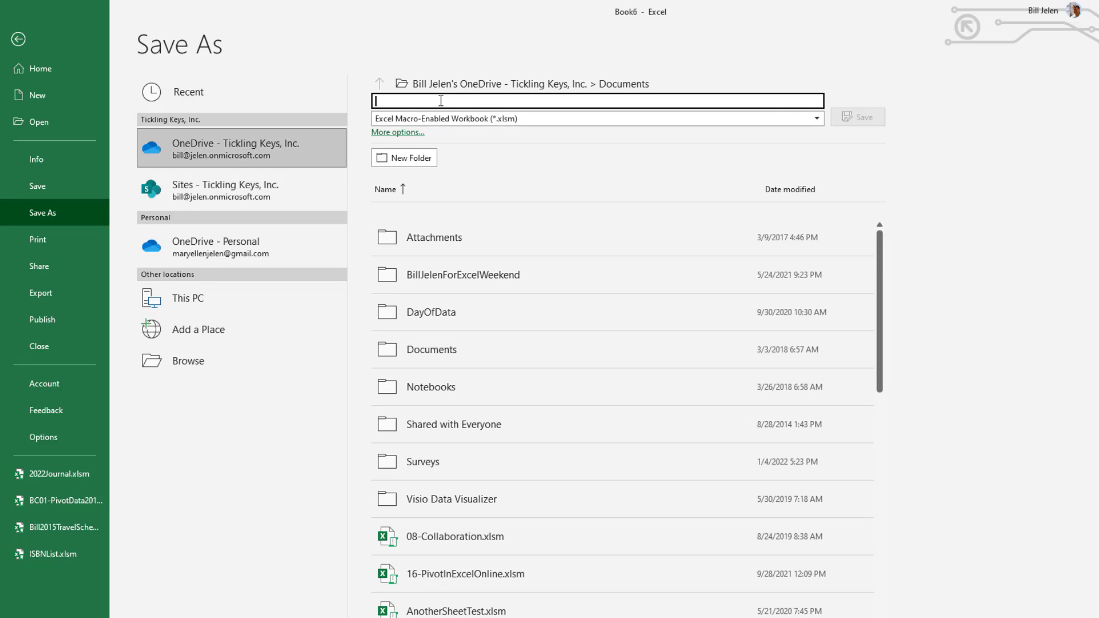
text(SheetView)
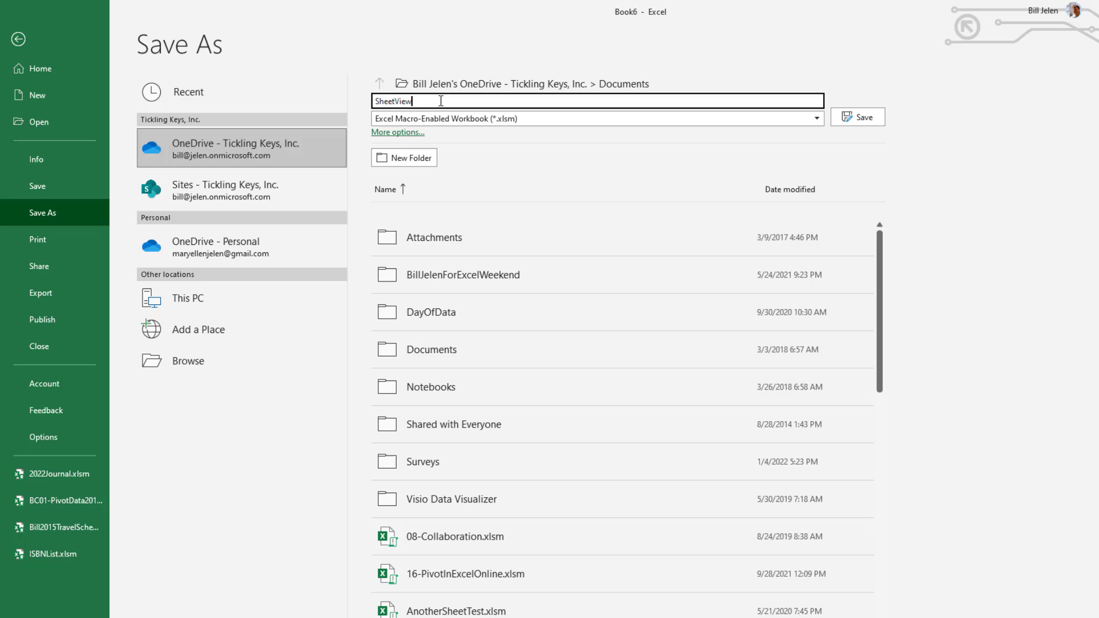
text(TestingProtocolNumberEight)
click(620, 118)
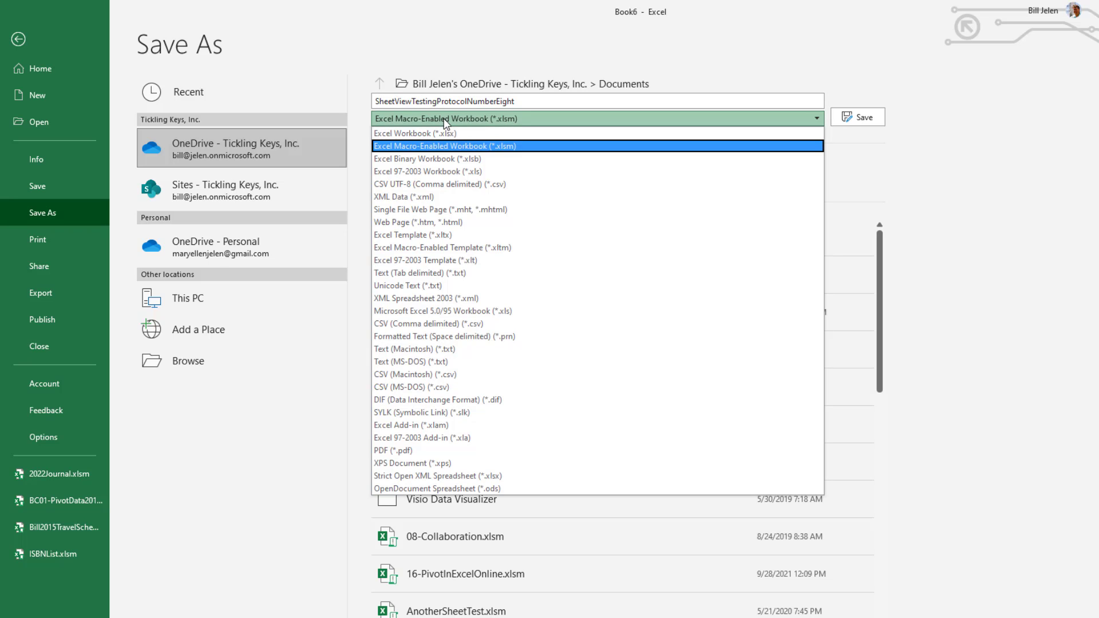
click(621, 131)
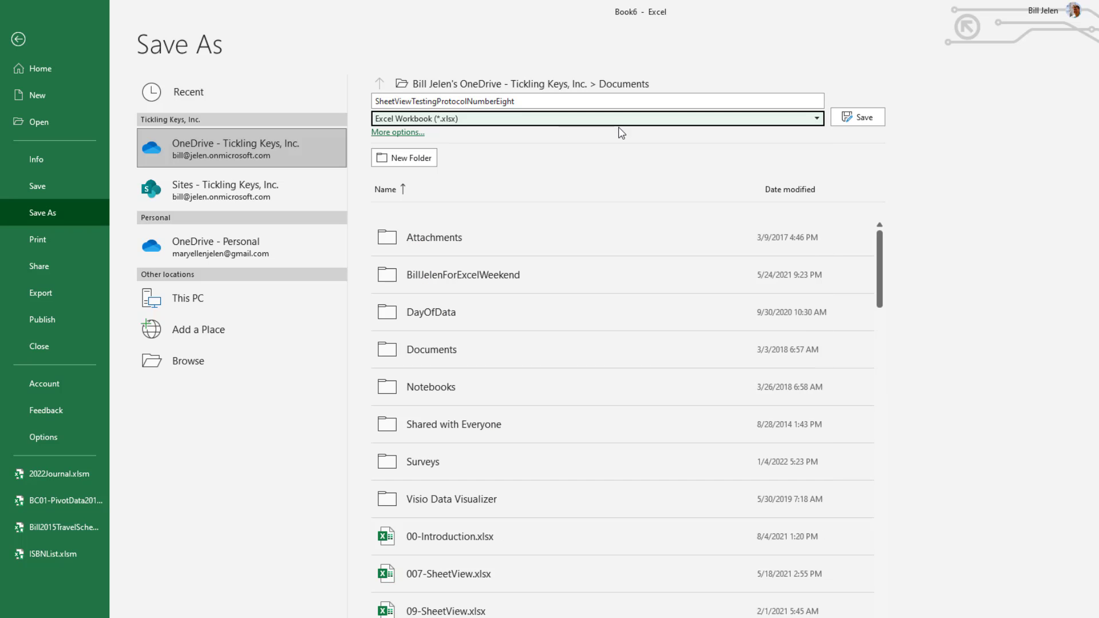
click(853, 117)
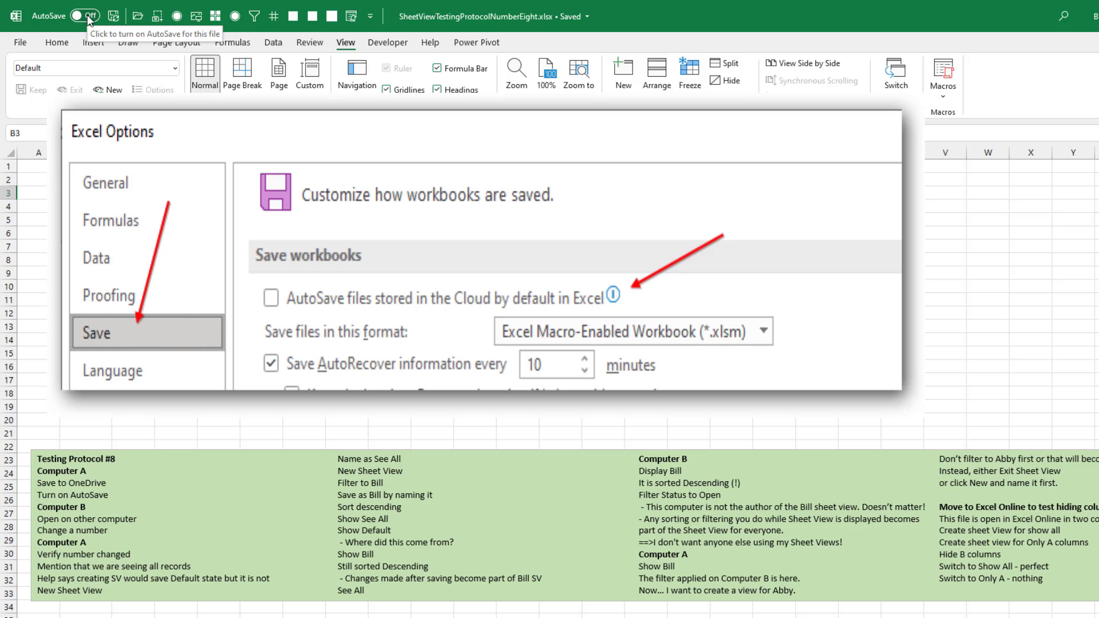
click(89, 17)
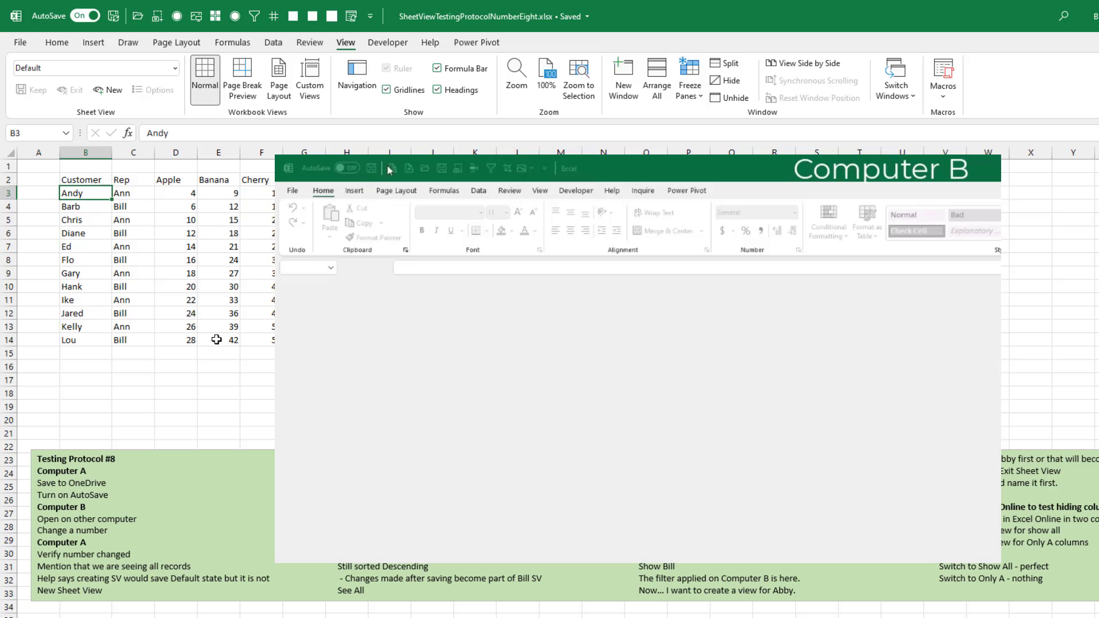
On Computer B, open SheetViewTestingProtocolNumberEight.xlsx and set the Apple value in cell D3 to 999
click(425, 169)
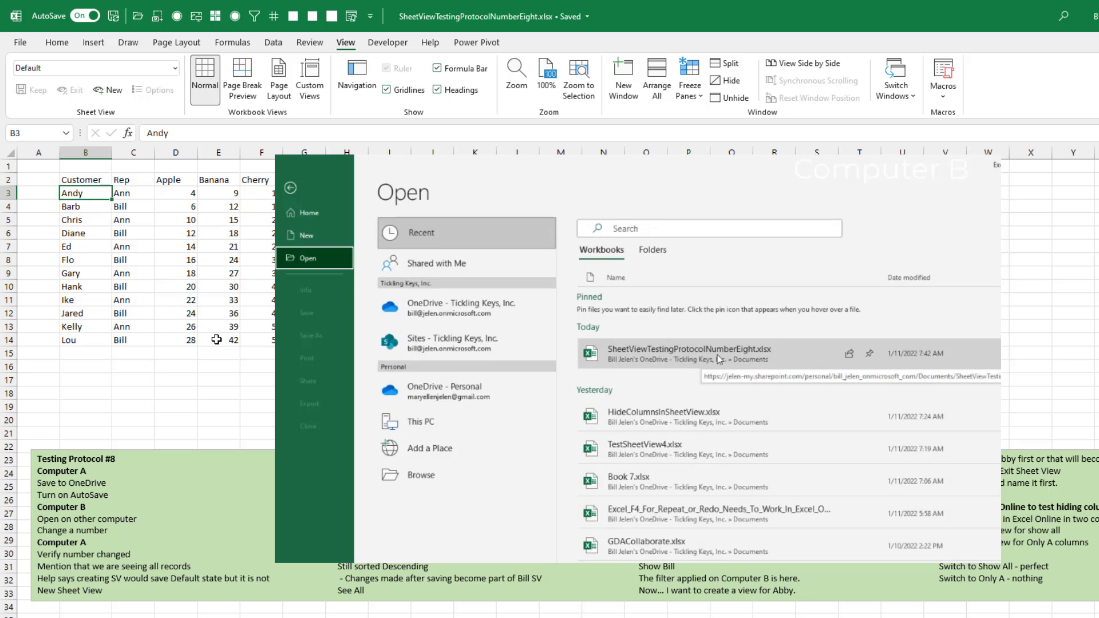
click(718, 359)
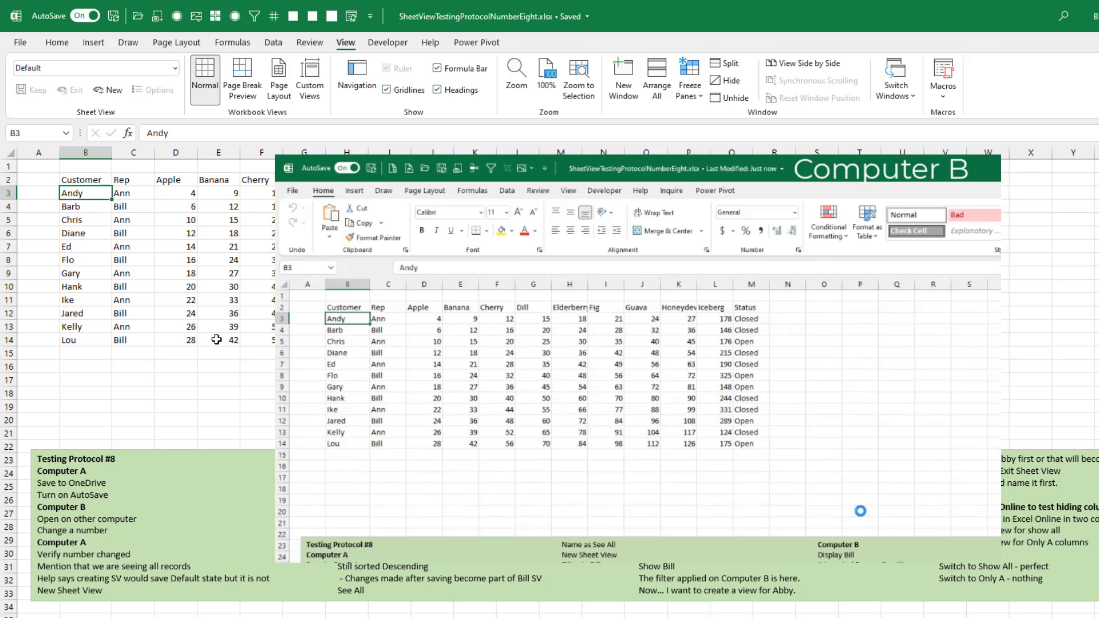
click(567, 190)
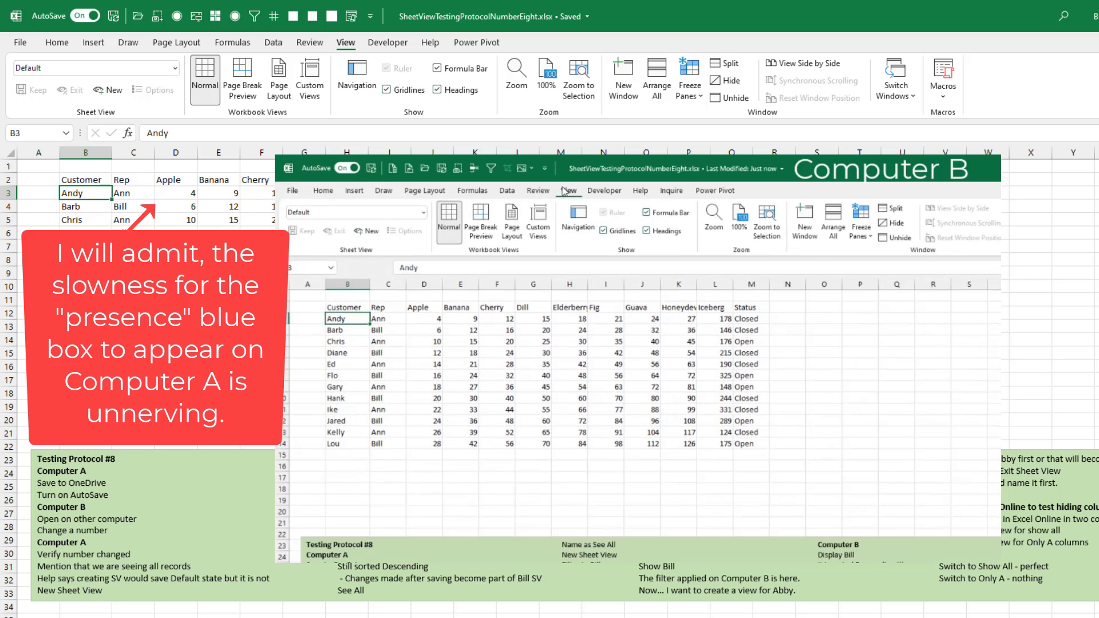
click(428, 319)
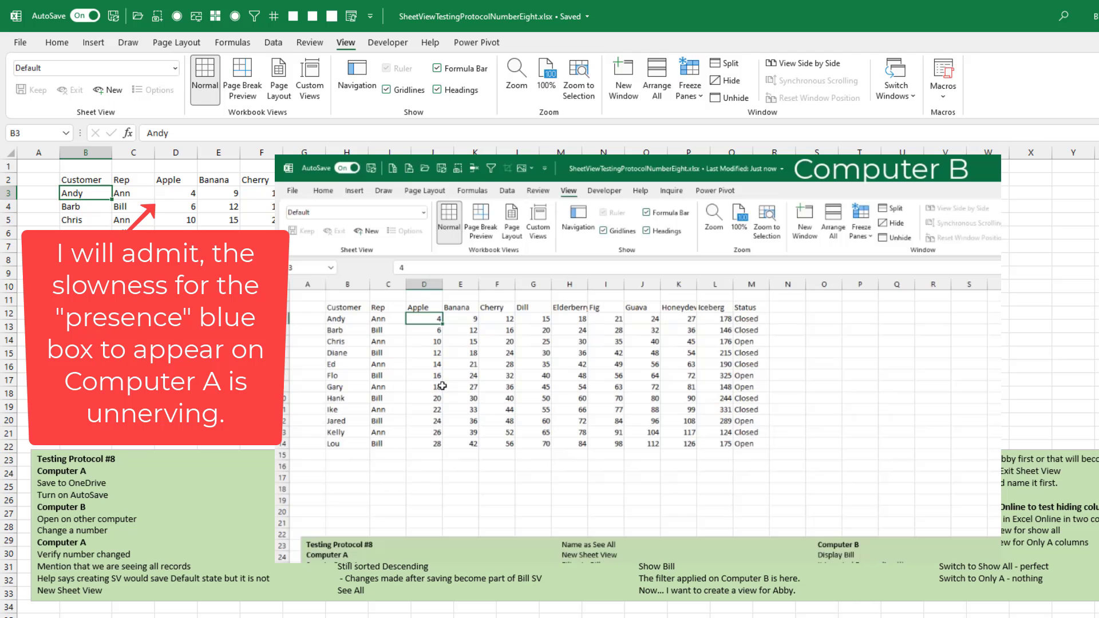
text(999)
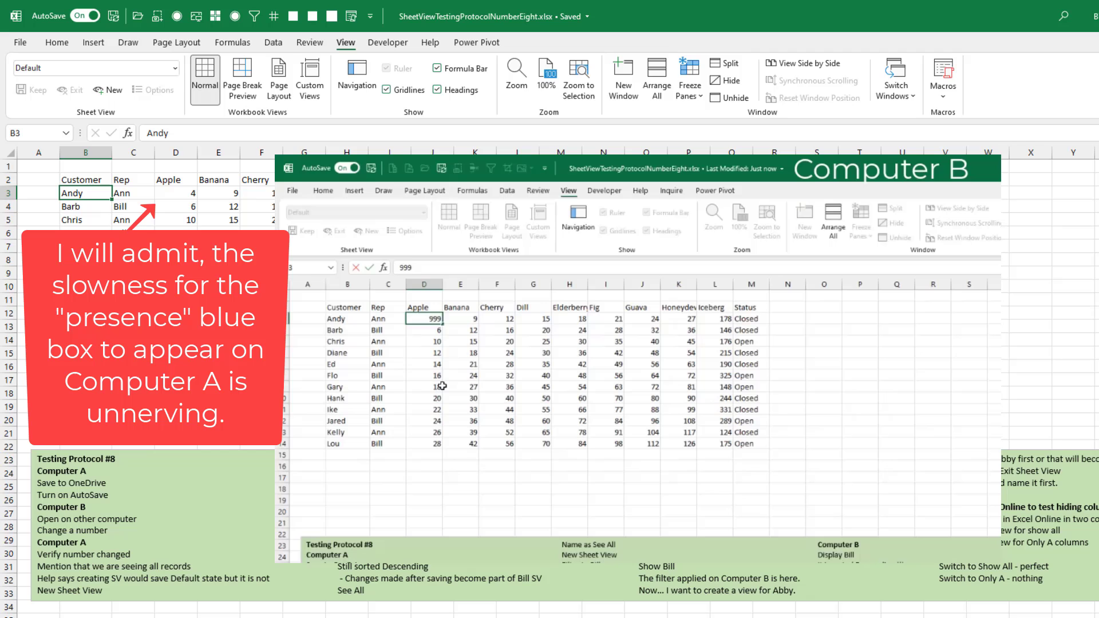
key(Return)
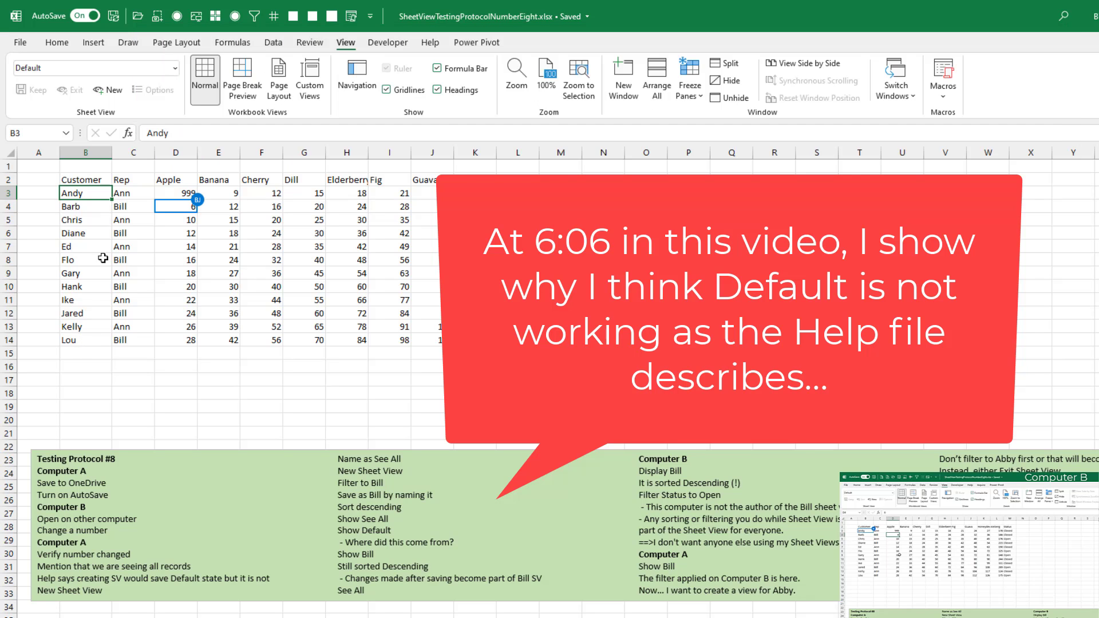
Back on Computer A, turn on filters for the customer data range
click(120, 207)
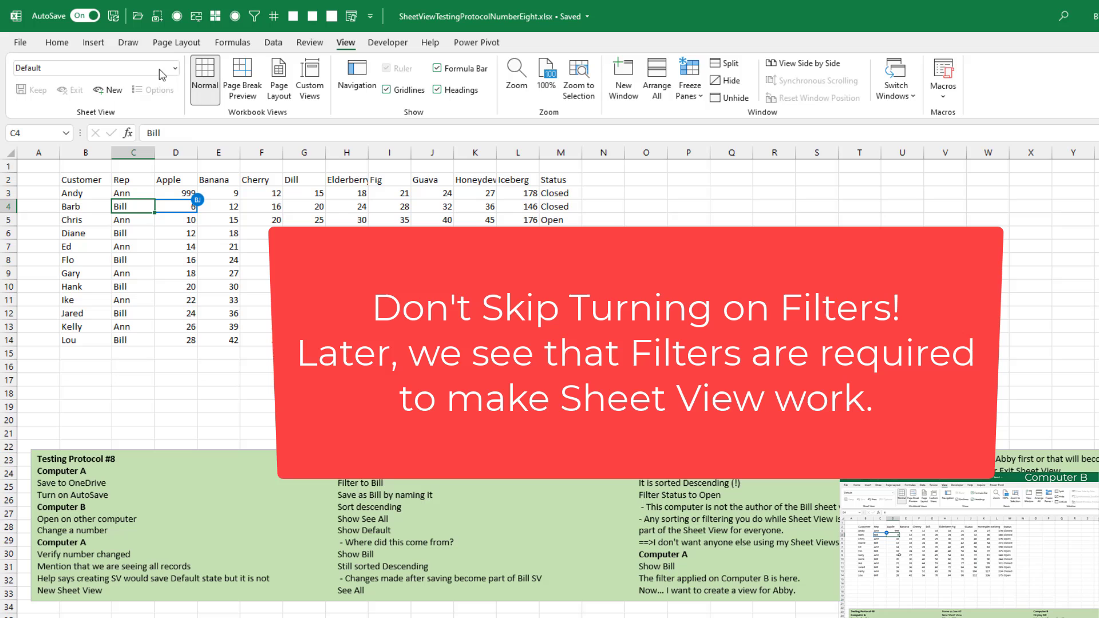
click(274, 43)
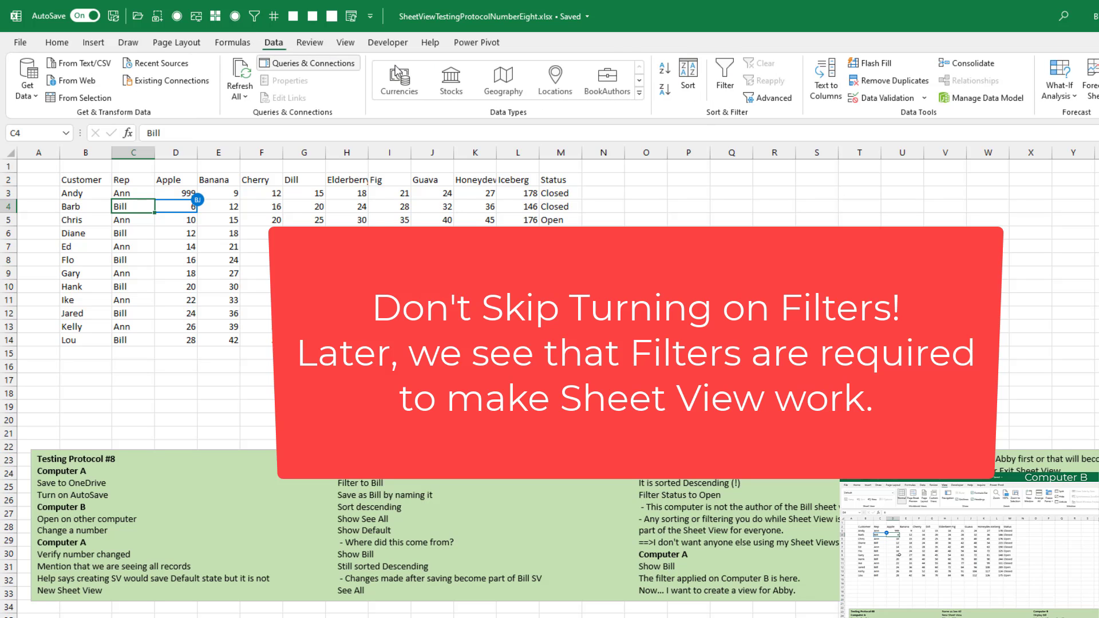
click(724, 80)
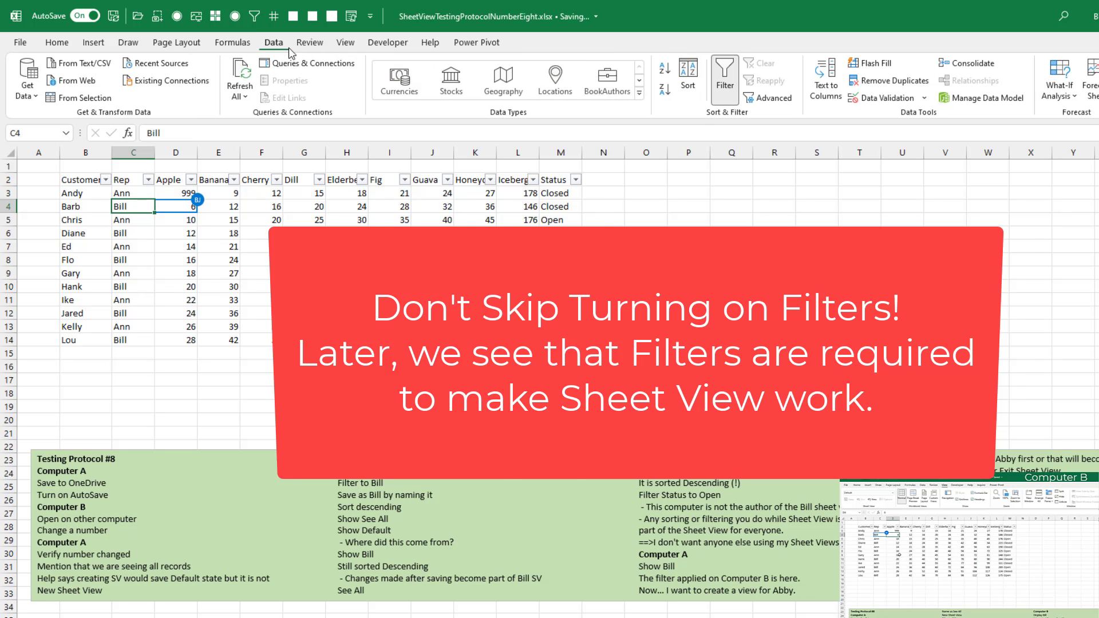
Create a new sheet view and name it See All
click(345, 43)
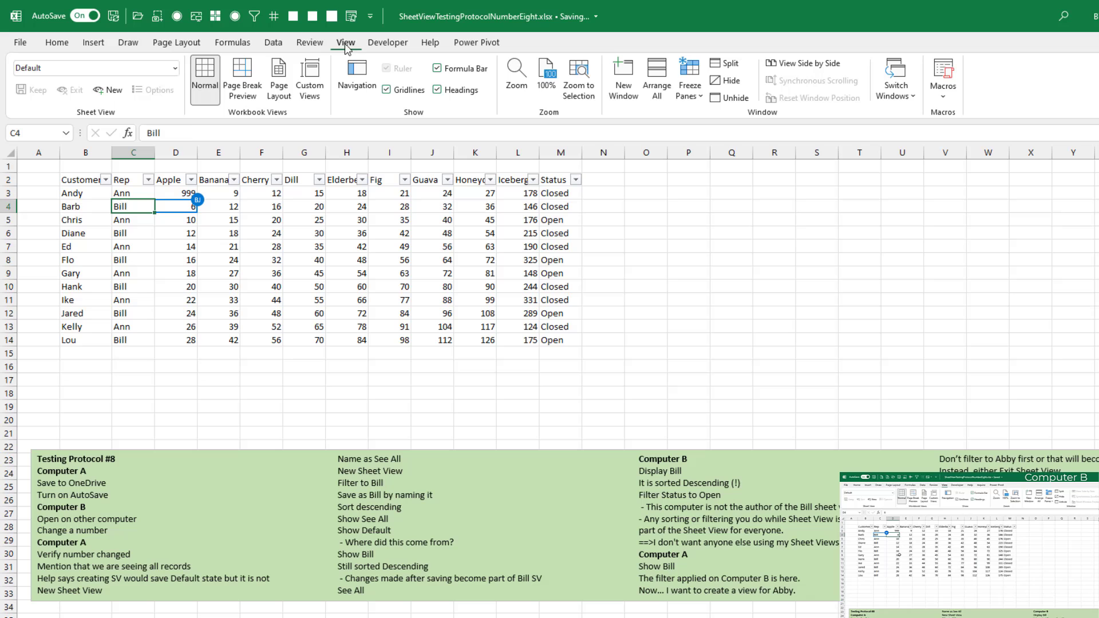
click(113, 91)
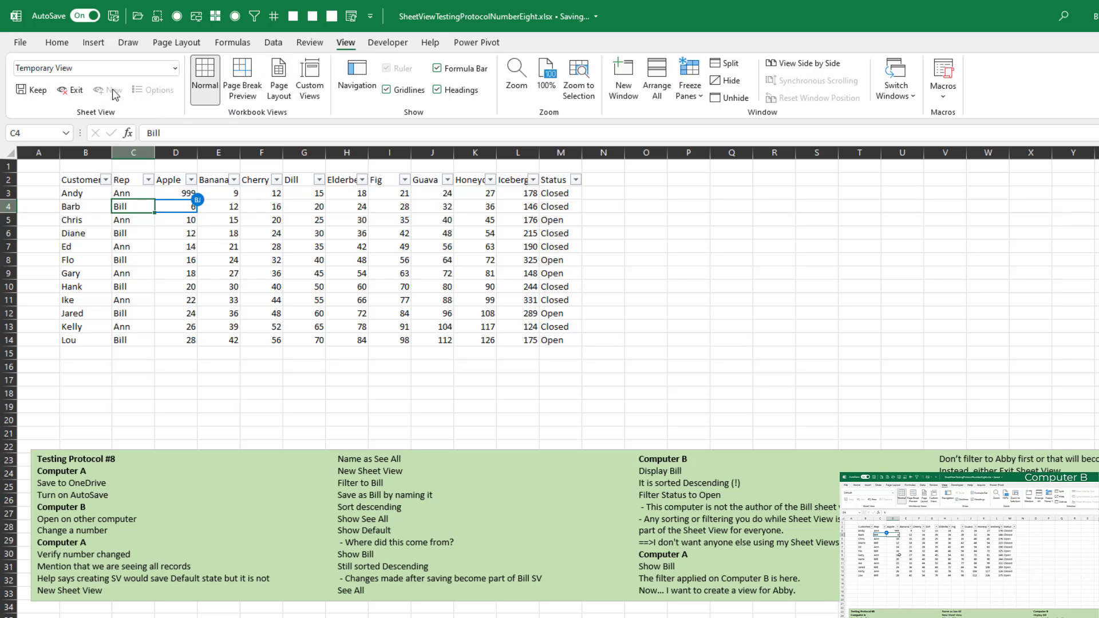
click(83, 68)
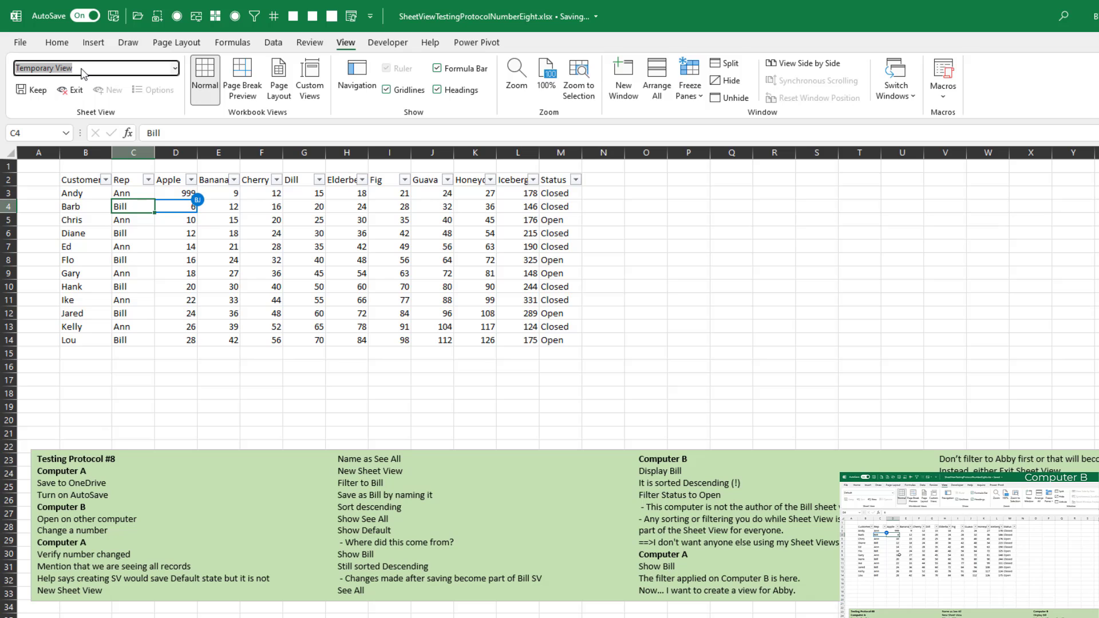
text(See All)
key(Return)
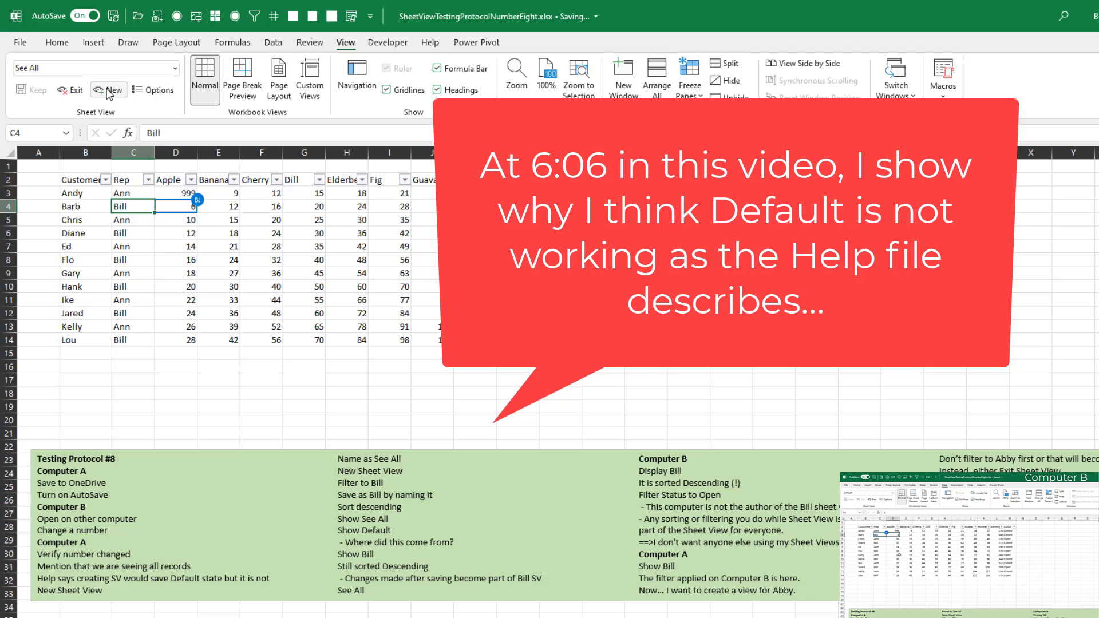
Create another new sheet view and name it after the rep in cell C4
click(108, 92)
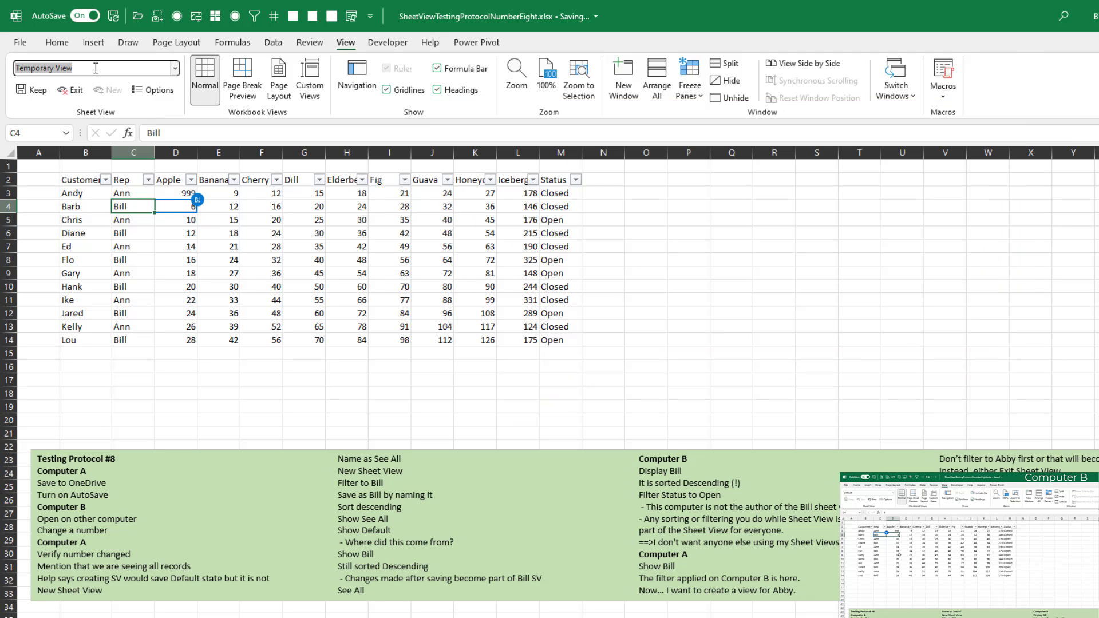
text(B)
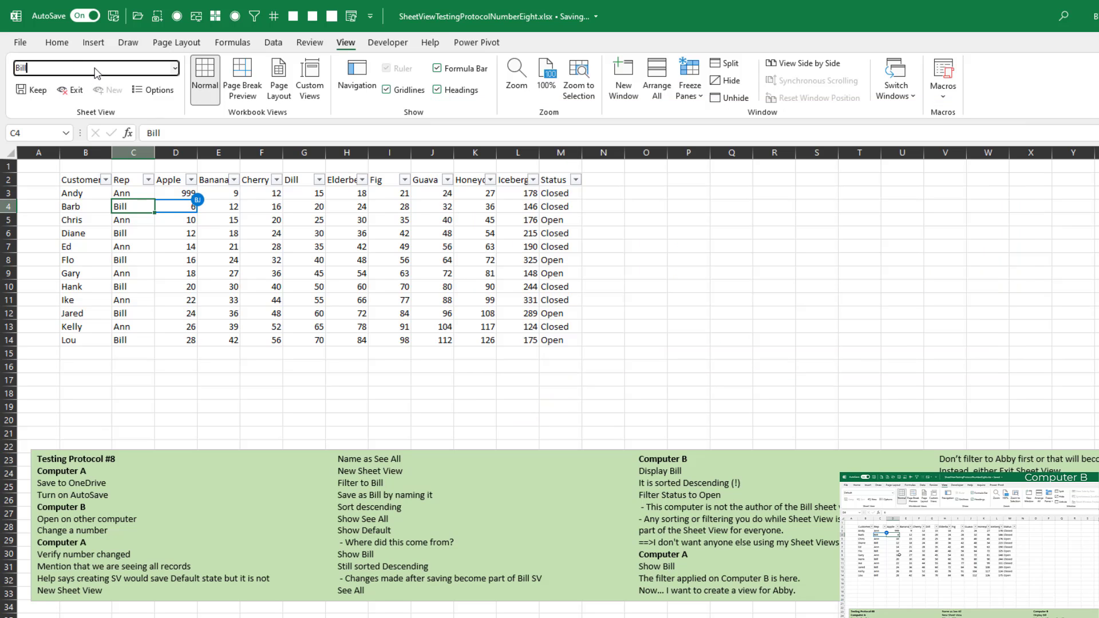
text(ill)
key(Return)
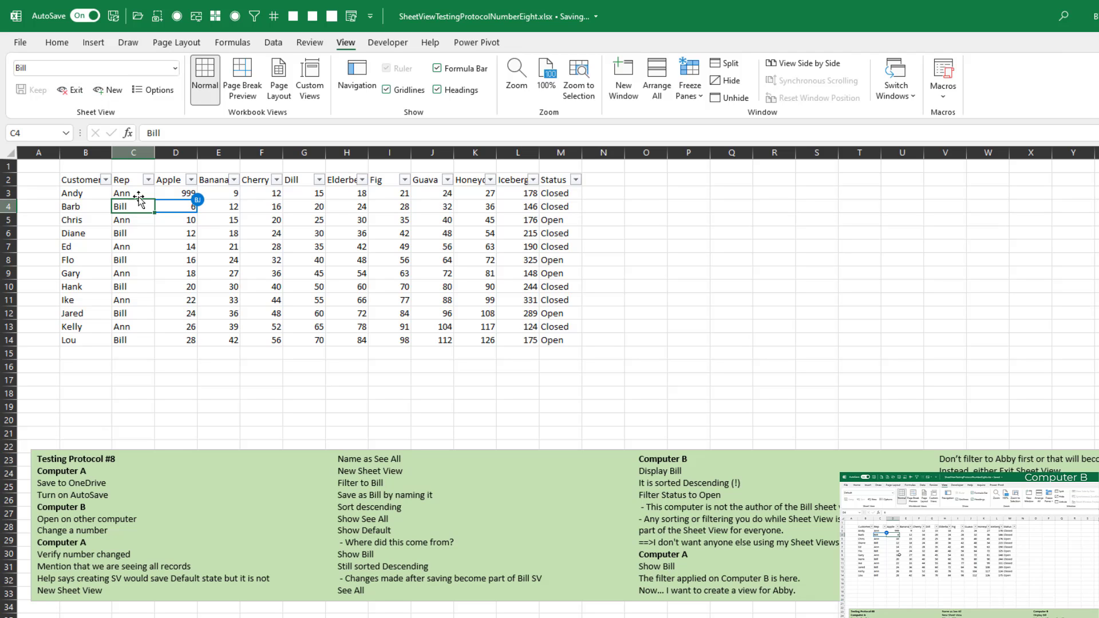
Filter the Rep column to only the rep the current view is named after, and sort the Iceberg column largest to smallest
click(147, 180)
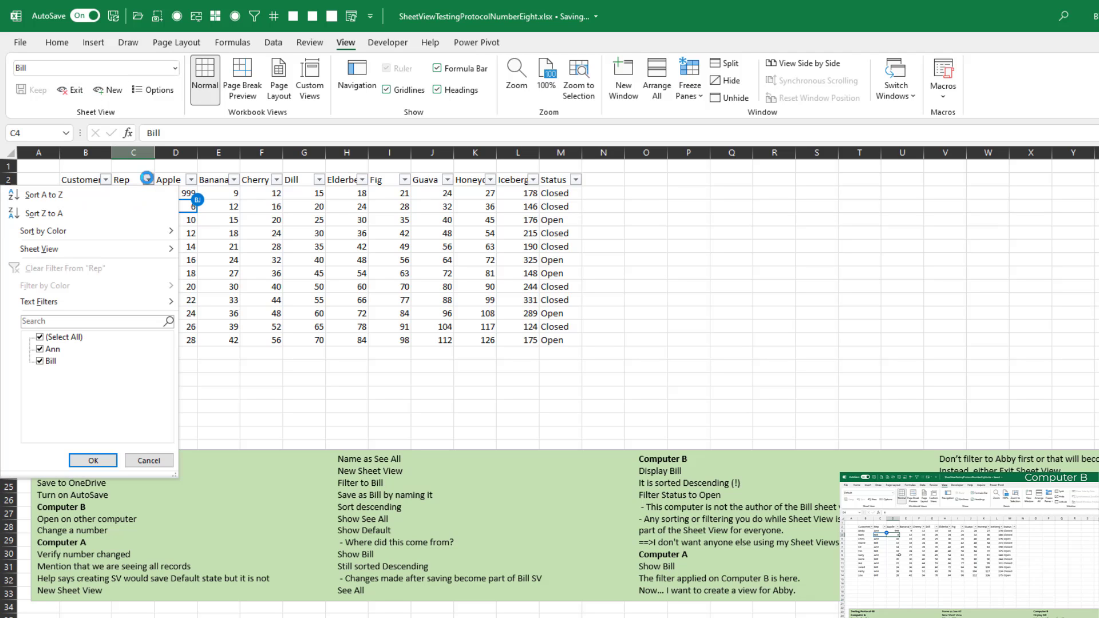
click(40, 337)
click(40, 361)
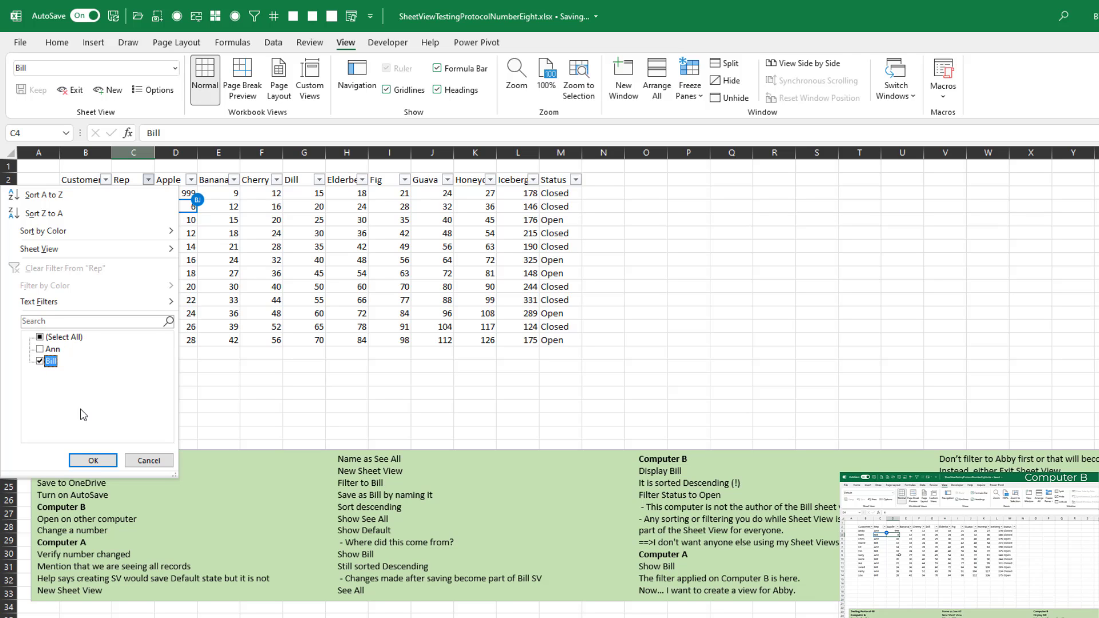
click(93, 460)
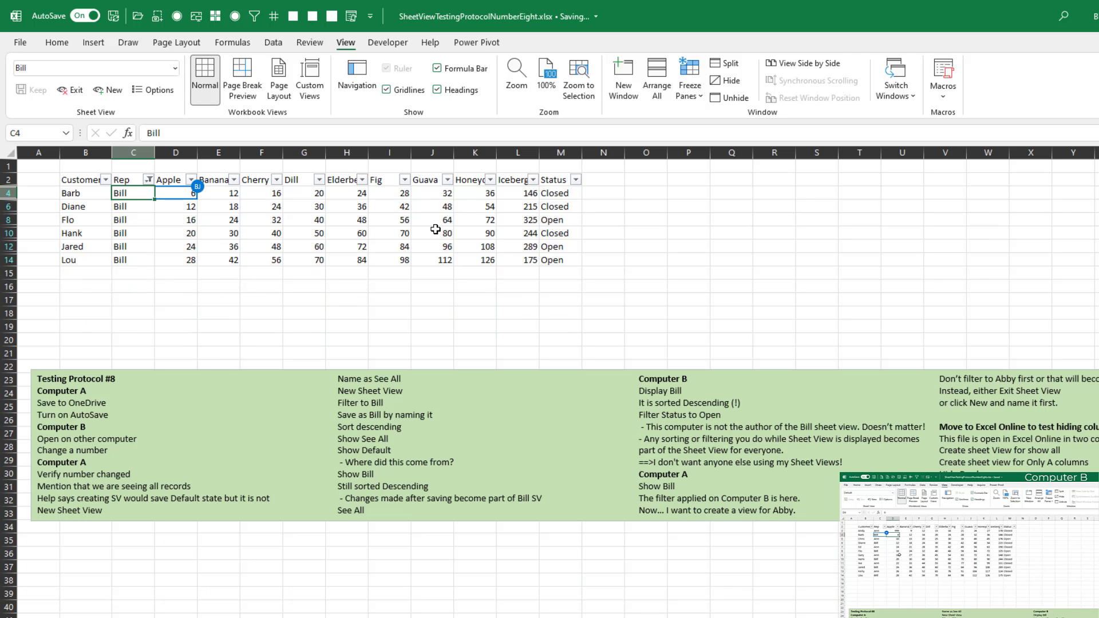
click(533, 181)
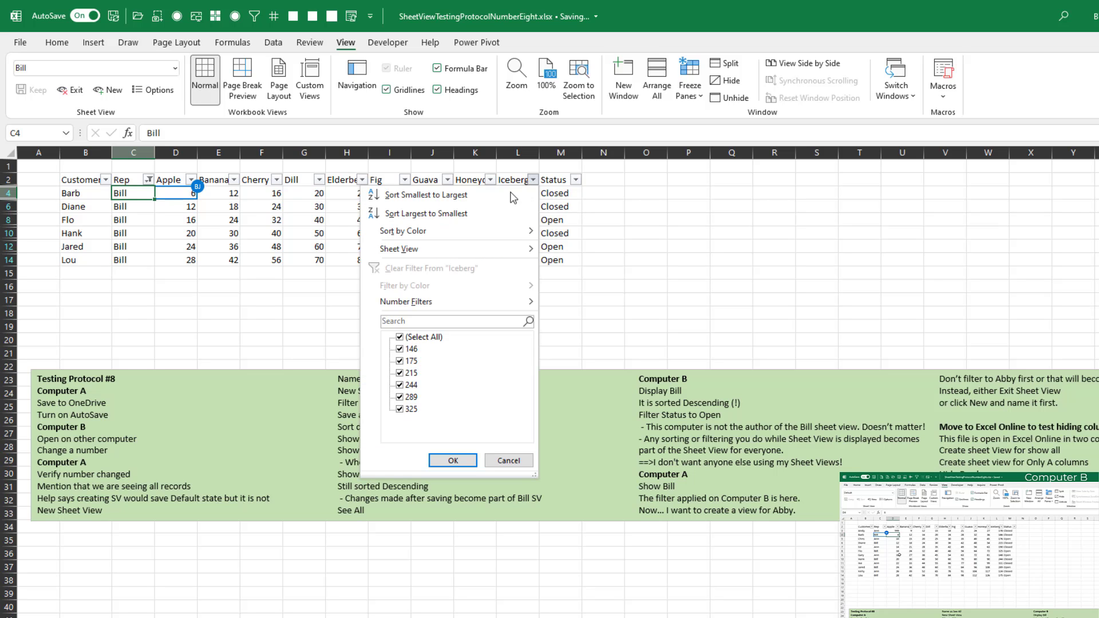
click(465, 213)
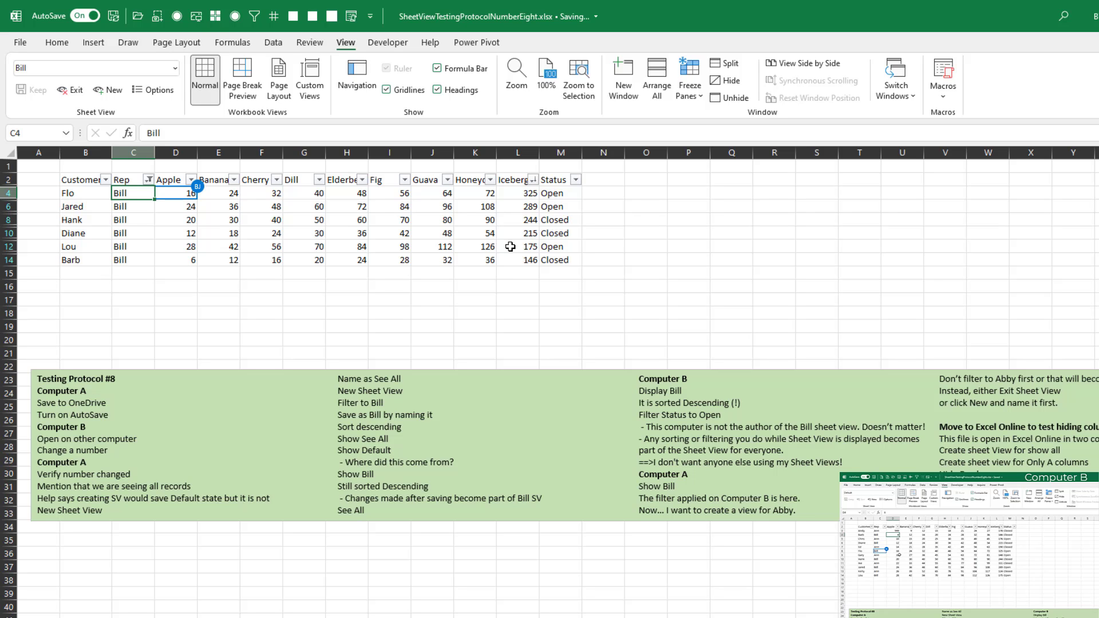
Compare the sheet views by displaying See All and returning to the view named after the rep
click(175, 69)
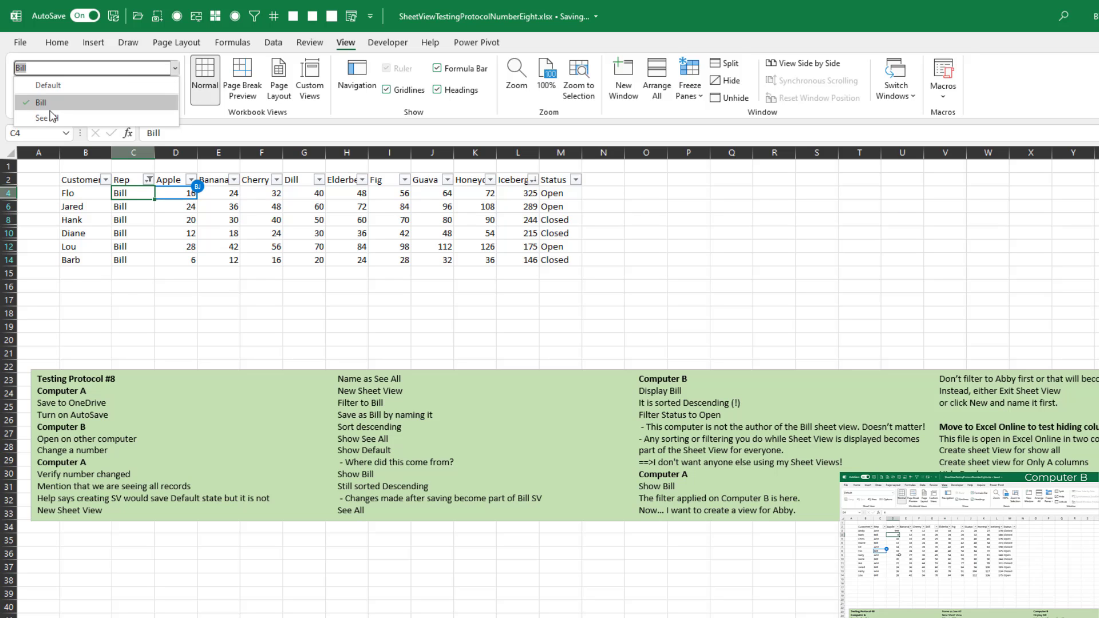
click(40, 114)
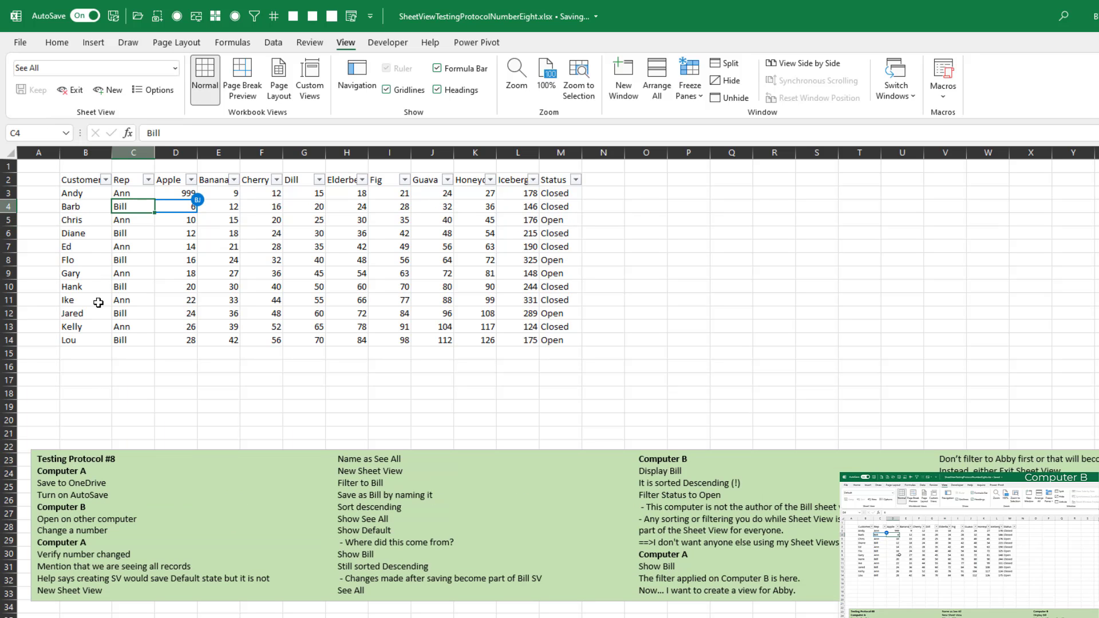
click(175, 67)
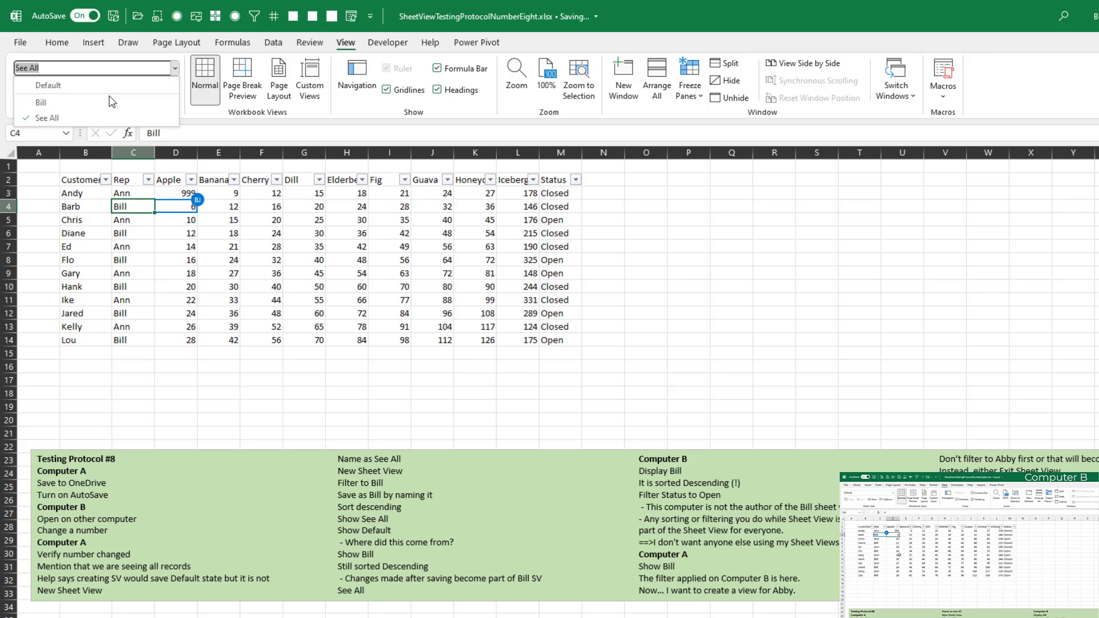
click(92, 101)
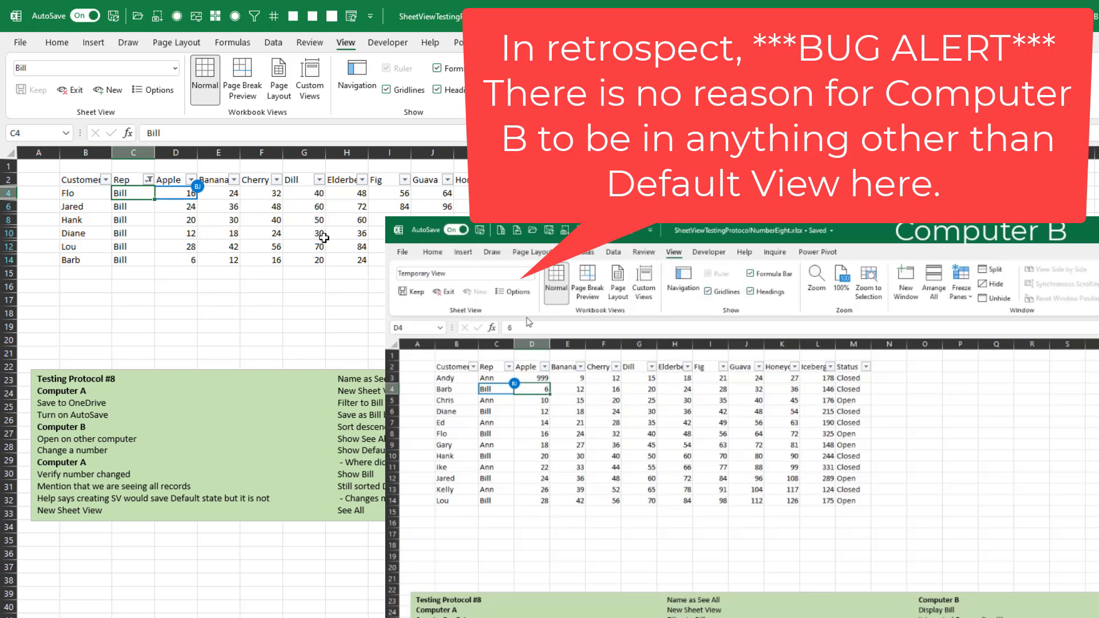
On Computer B, display the sheet view named after the rep in column C without keeping the temporary view
click(530, 277)
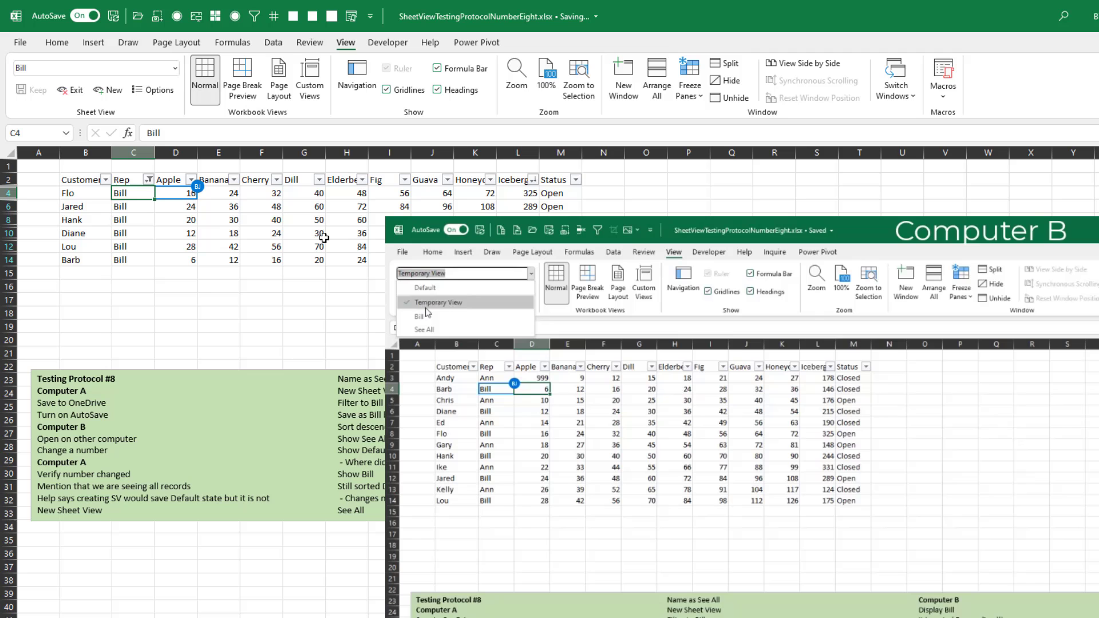
click(423, 318)
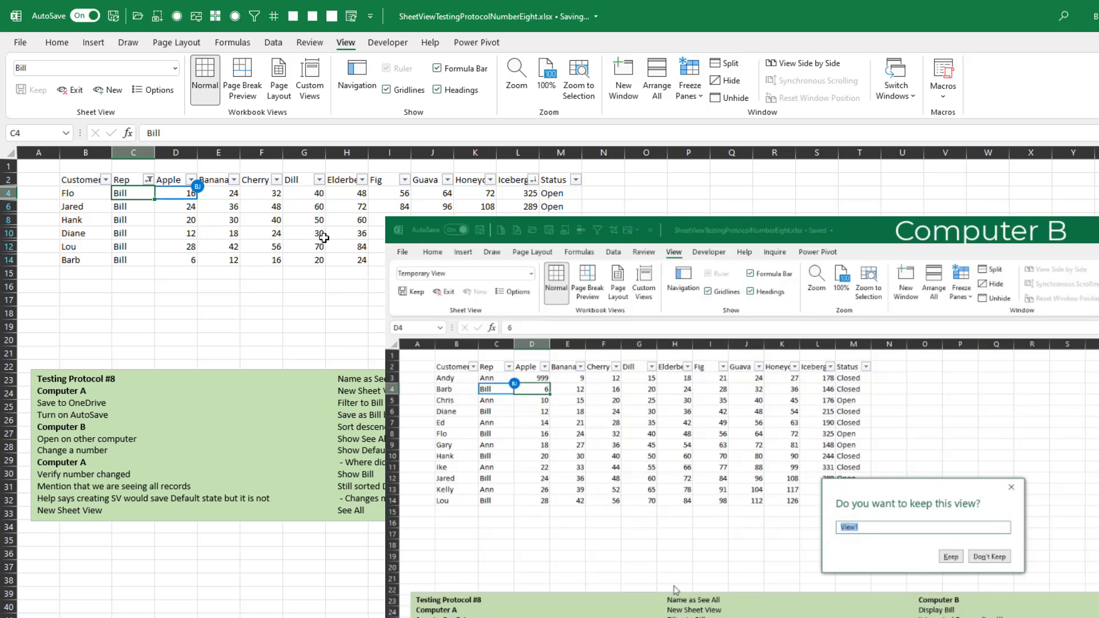
click(989, 558)
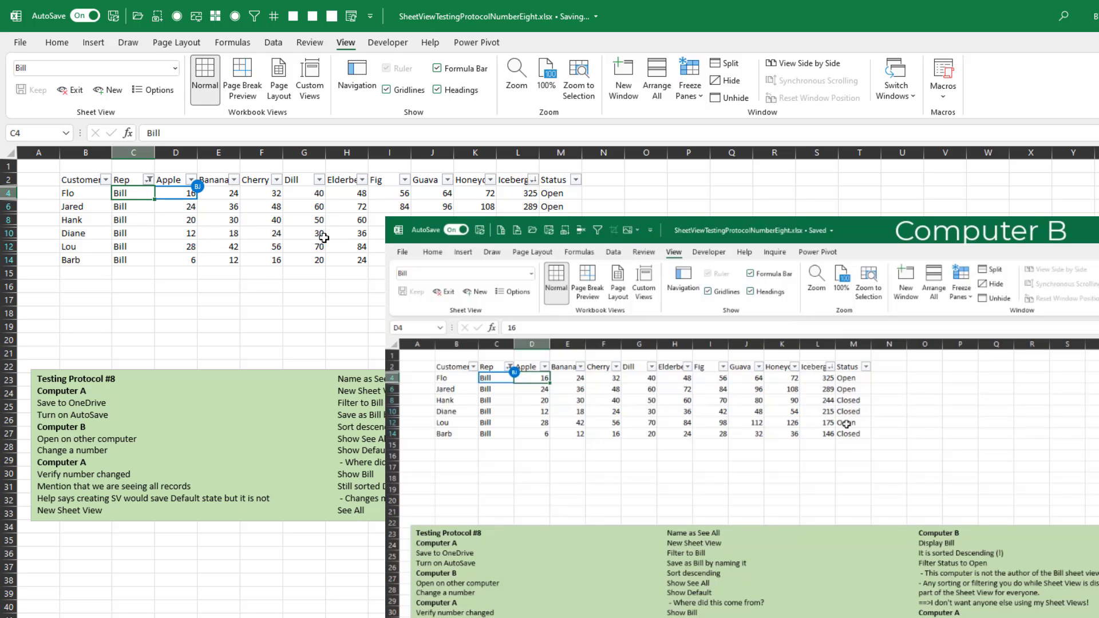
Filter the Status column to Open within the rep's sheet view on Computer B
click(865, 367)
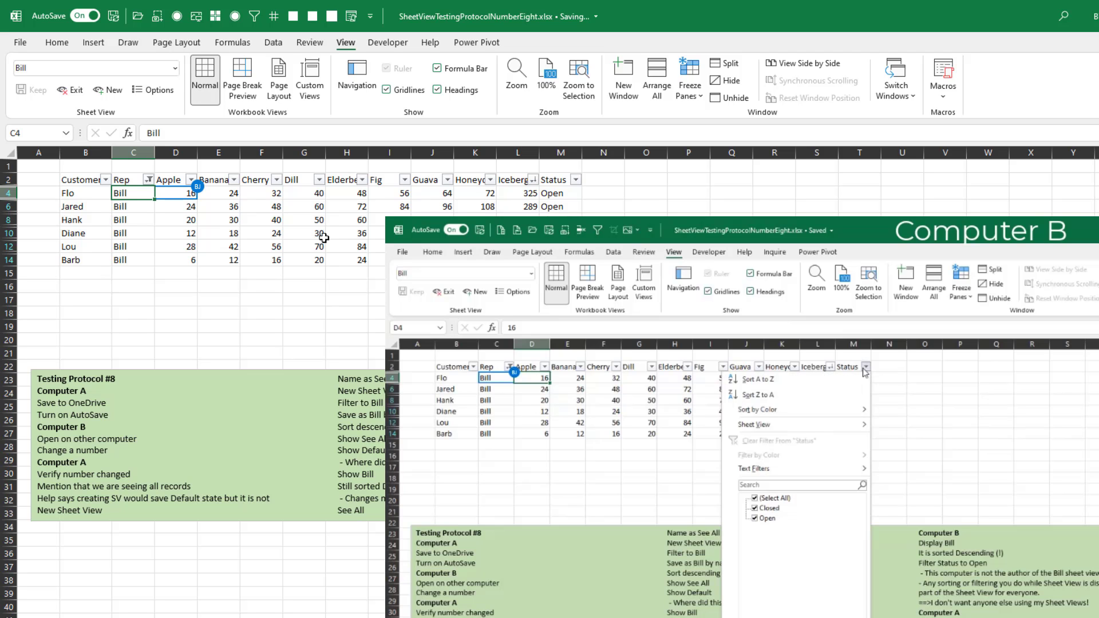
click(754, 499)
click(754, 518)
key(Return)
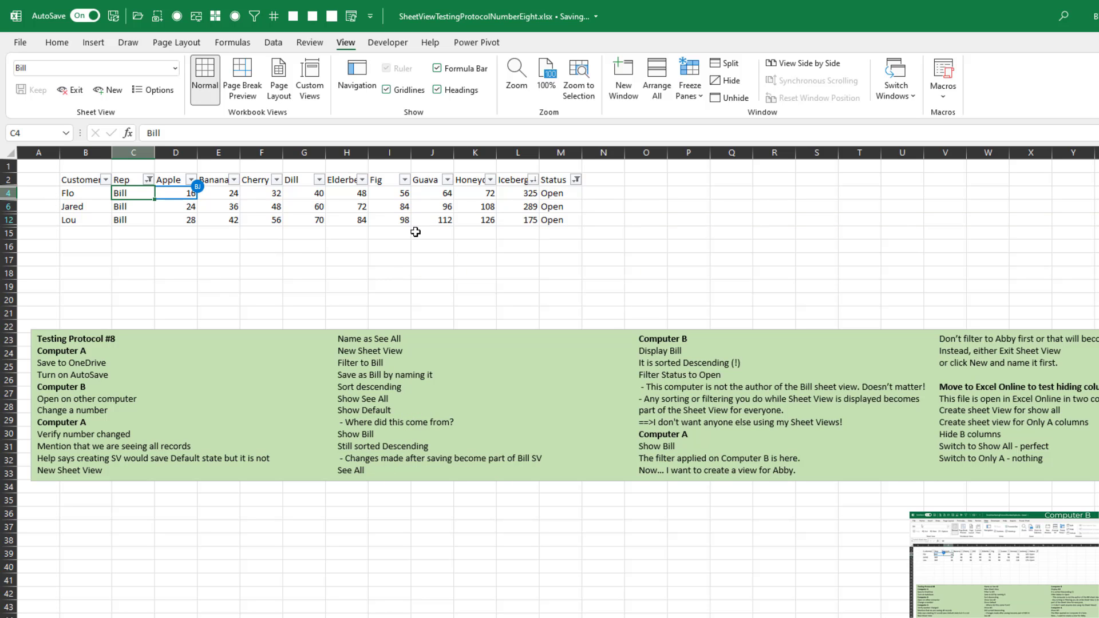
On Computer A, display the See All sheet view and return to the rep's view to check for Computer B's filter
click(175, 68)
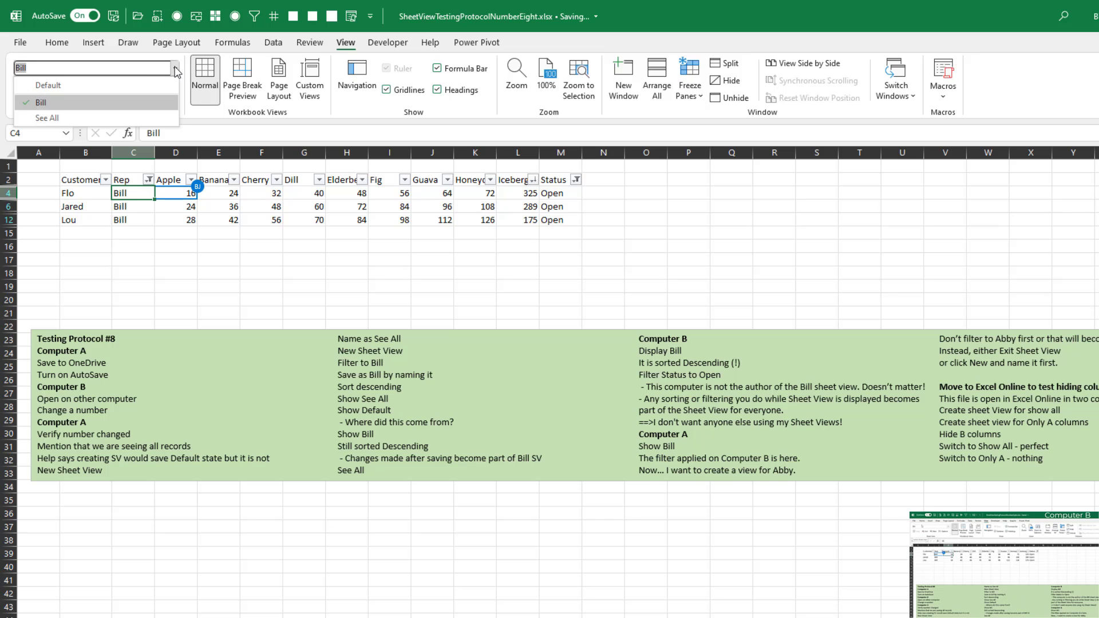
click(48, 116)
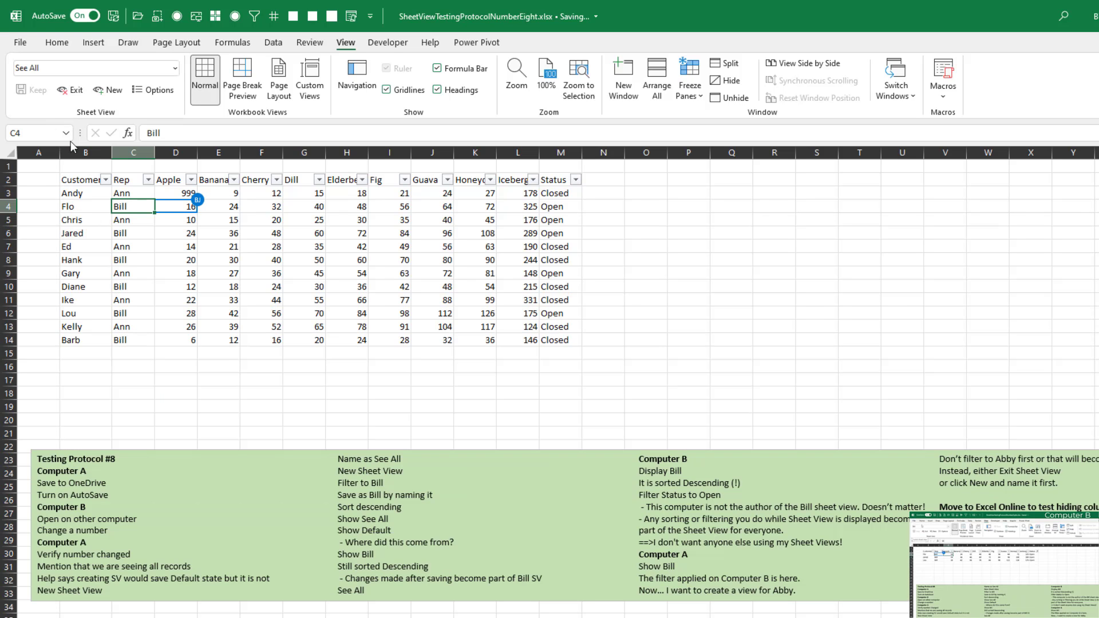
click(175, 68)
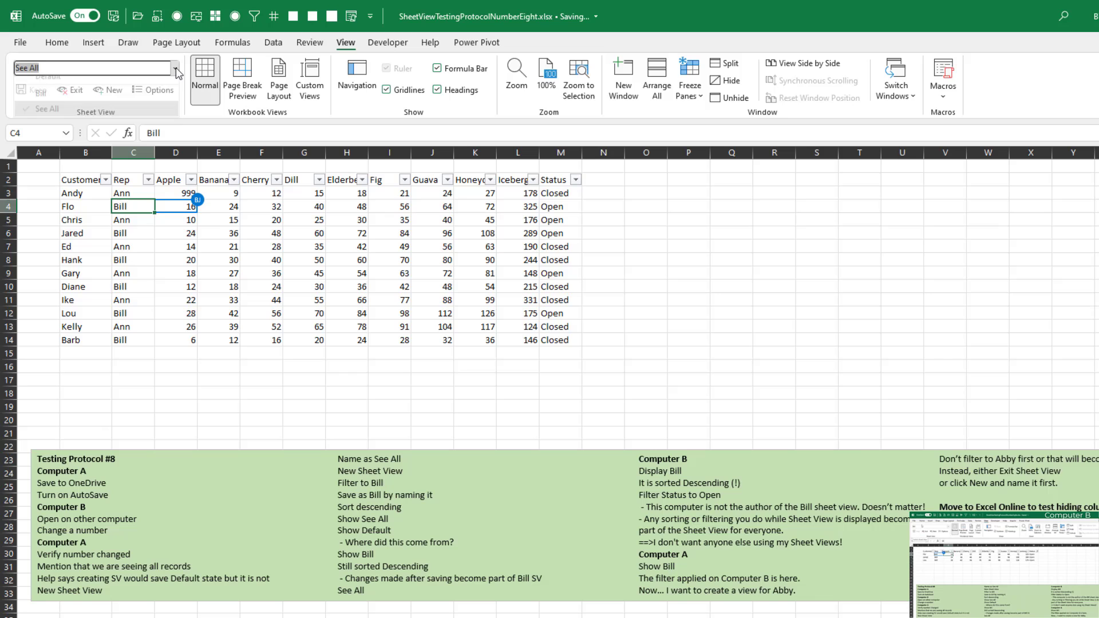
click(40, 100)
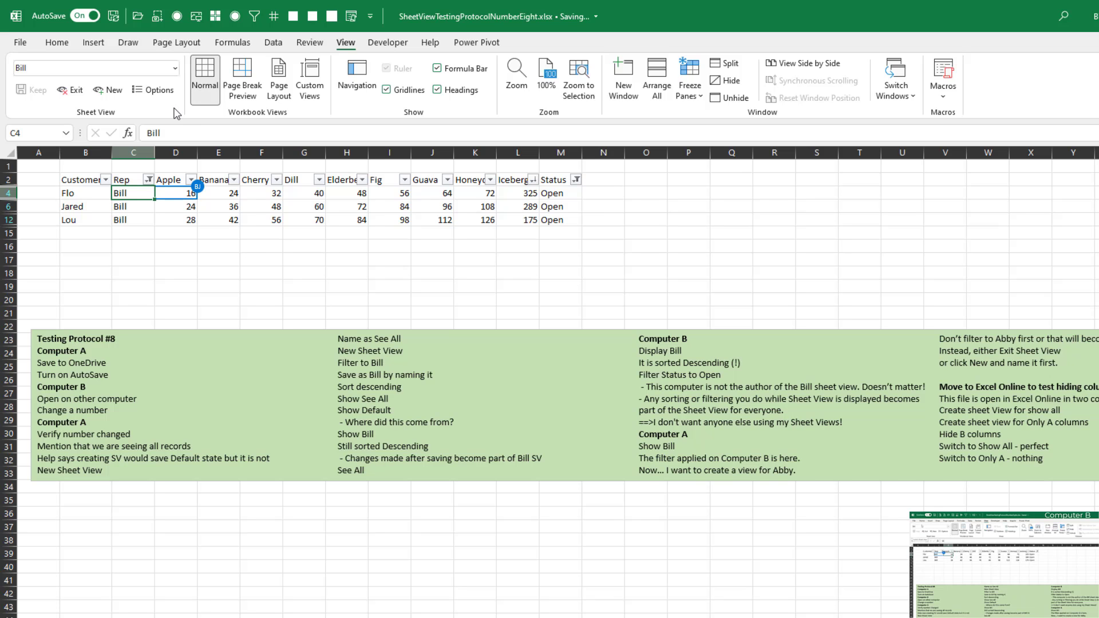
Exit the rep's sheet view to Default, and compare Default with See All by switching between them
click(74, 92)
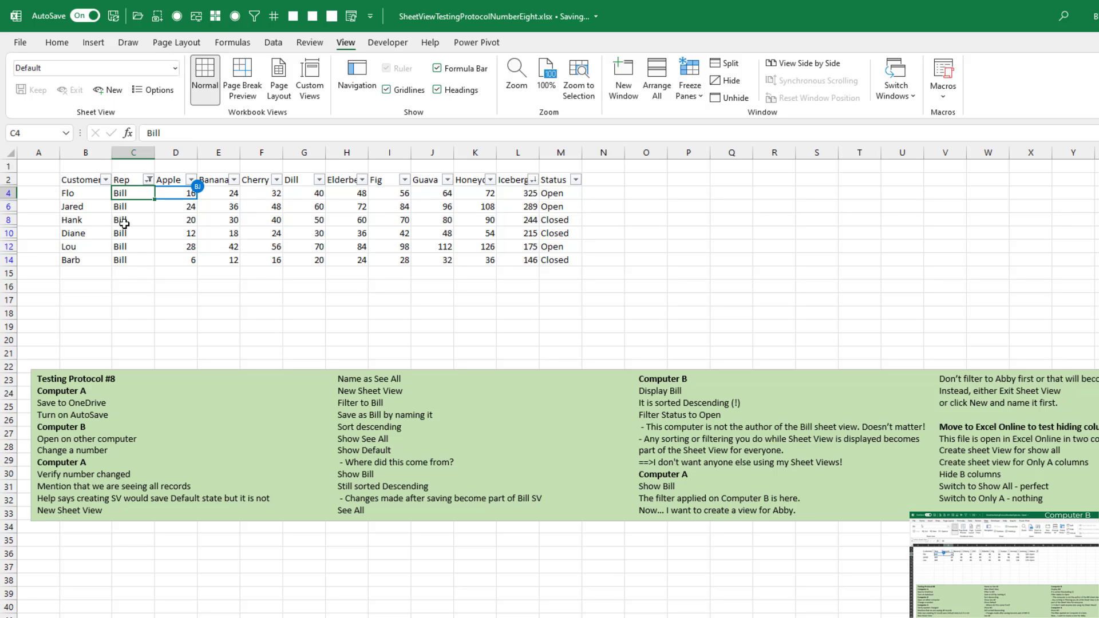
click(175, 69)
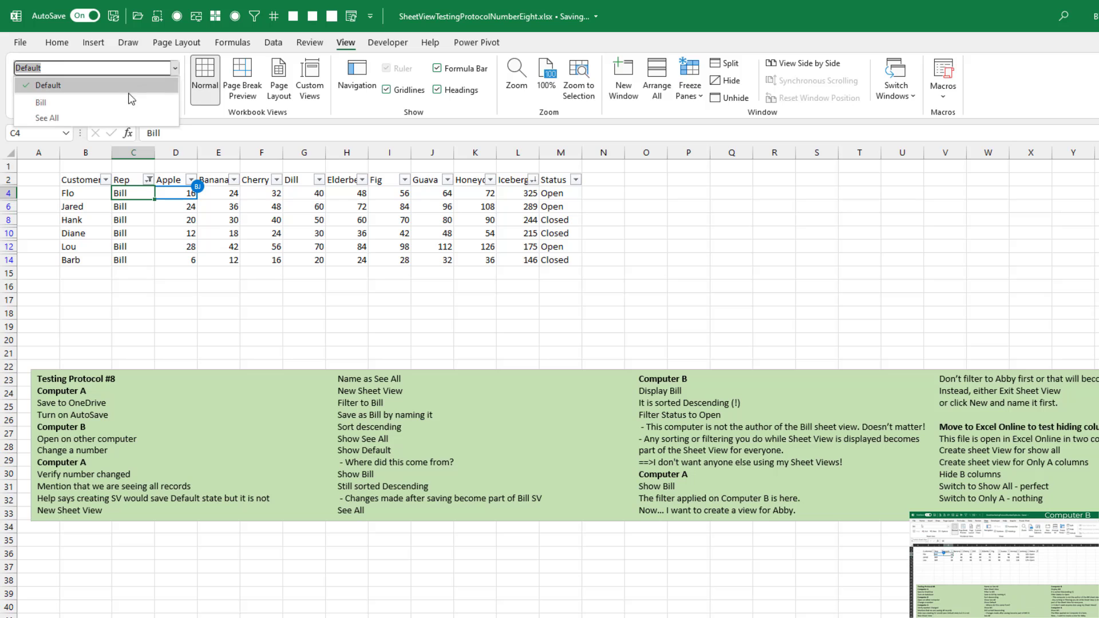
click(64, 122)
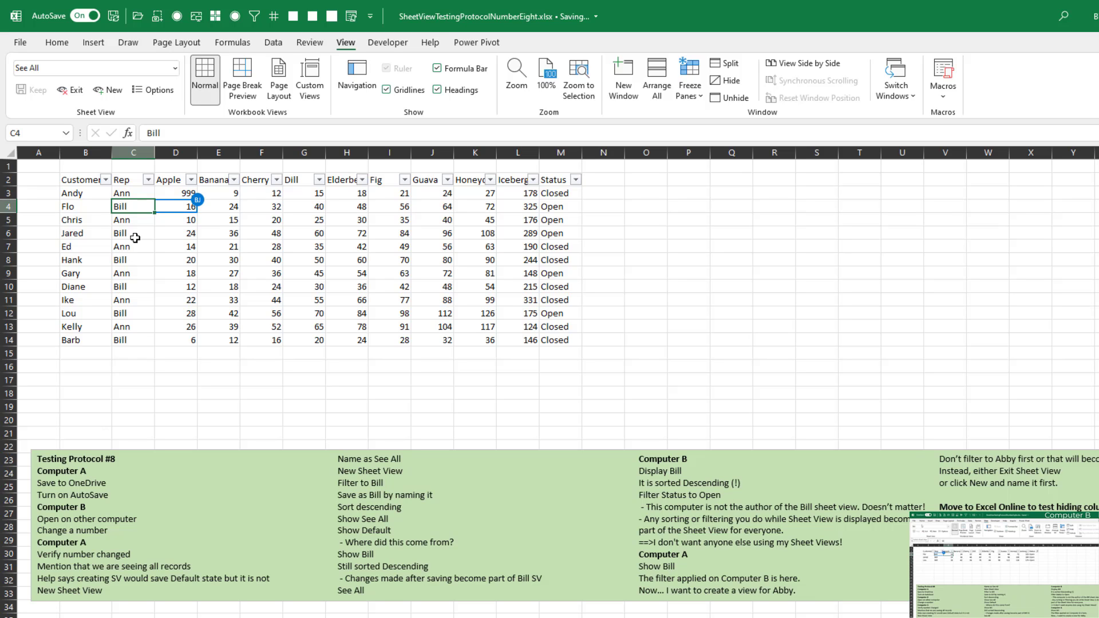
click(175, 69)
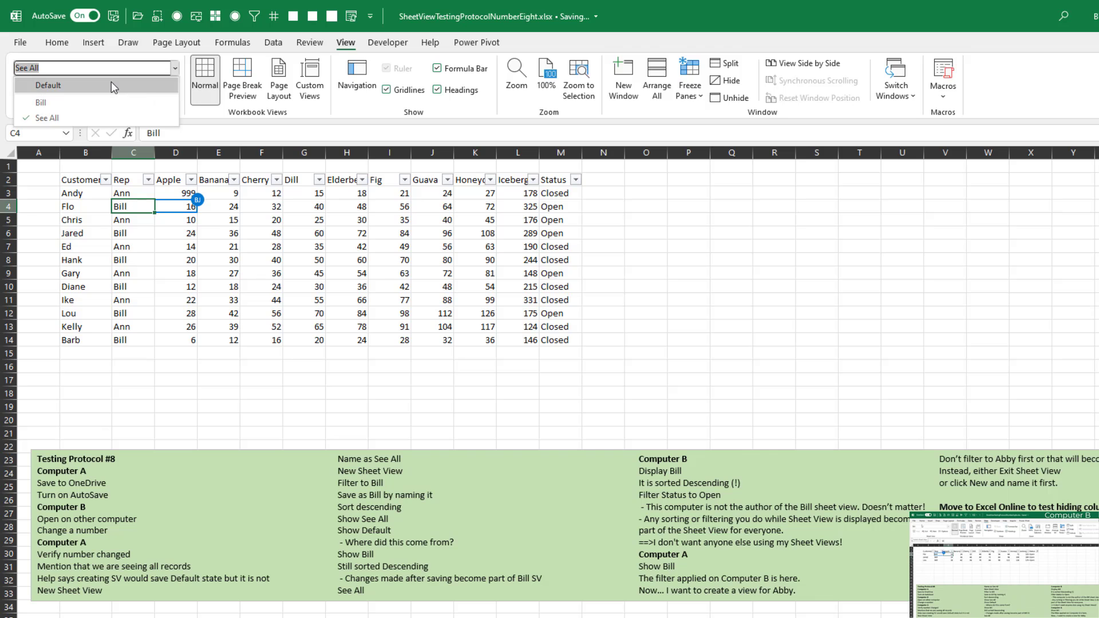
click(111, 81)
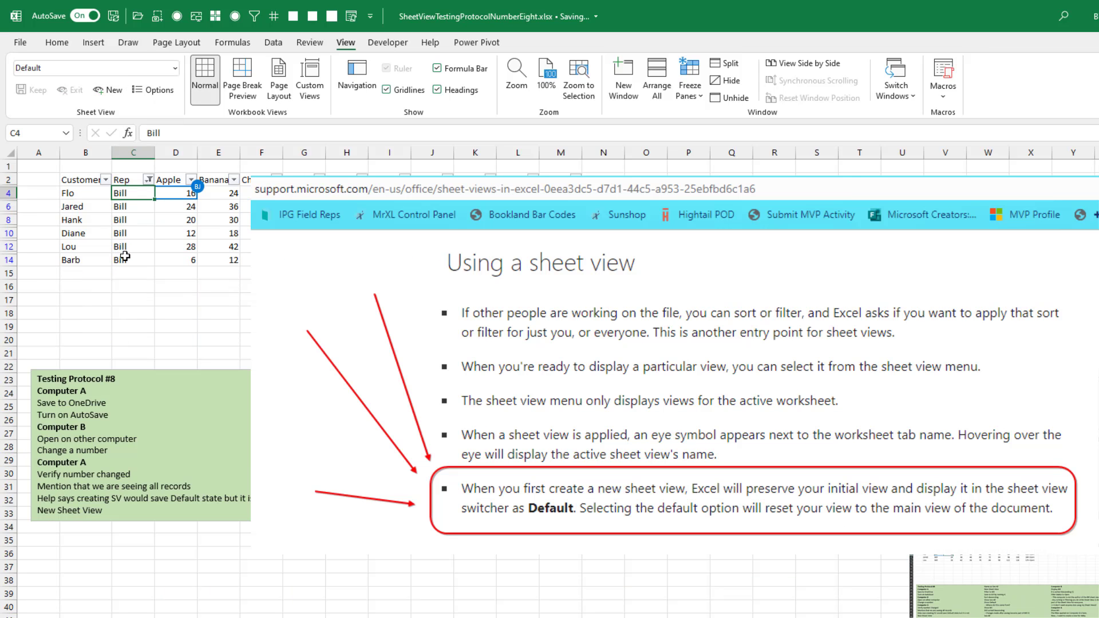
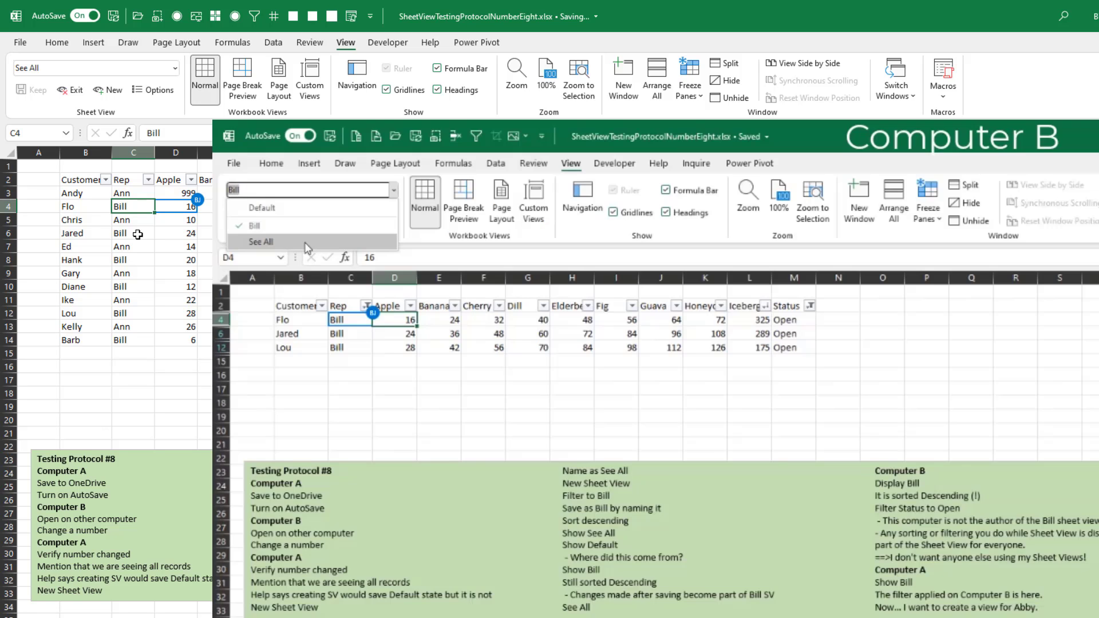
On Computer B, display See All and create a new sheet view from it named xxxFormatTheHardDrive
click(307, 243)
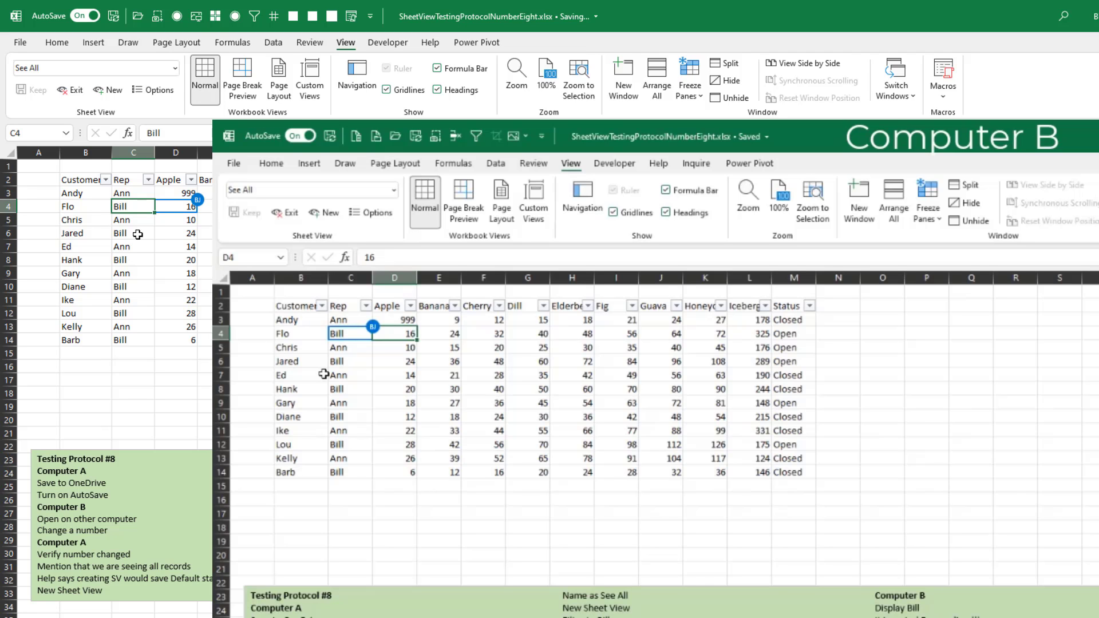
click(329, 217)
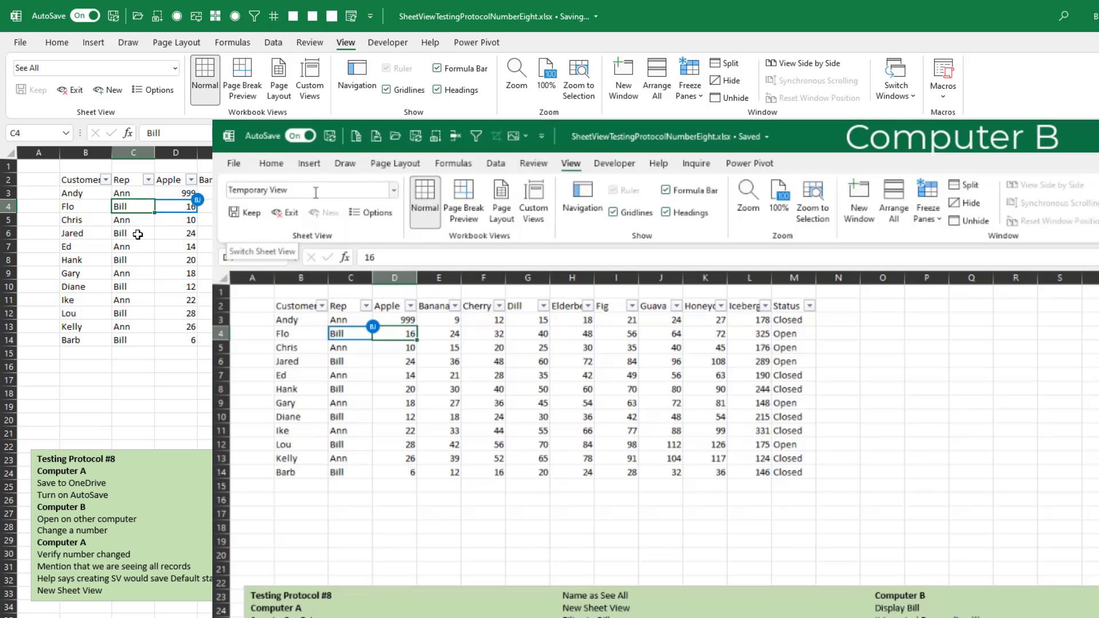
click(316, 190)
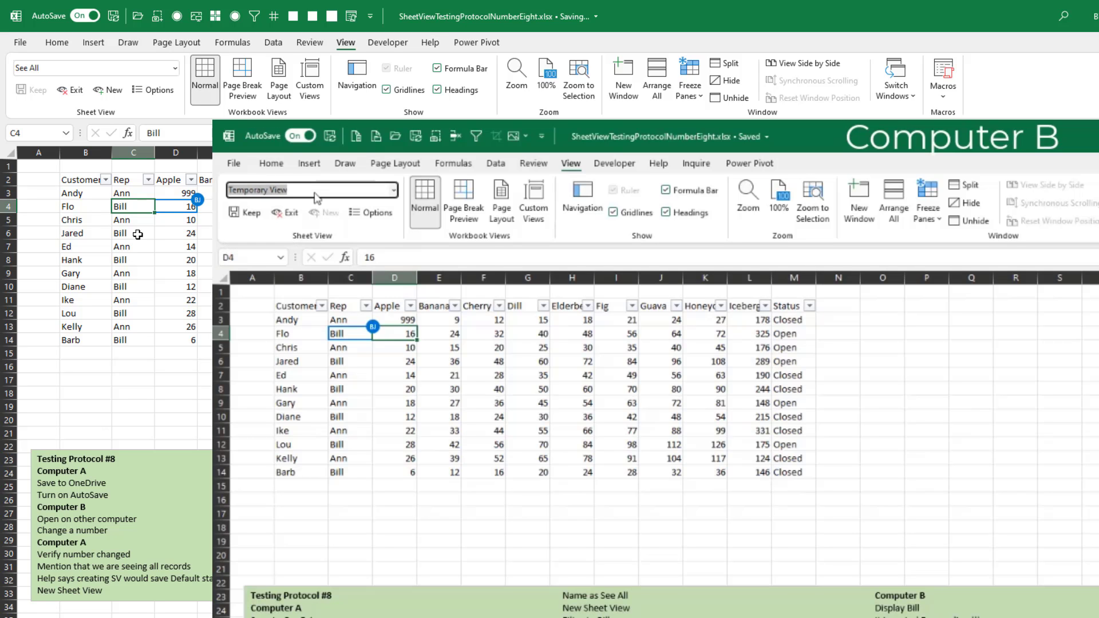
text(xxx)
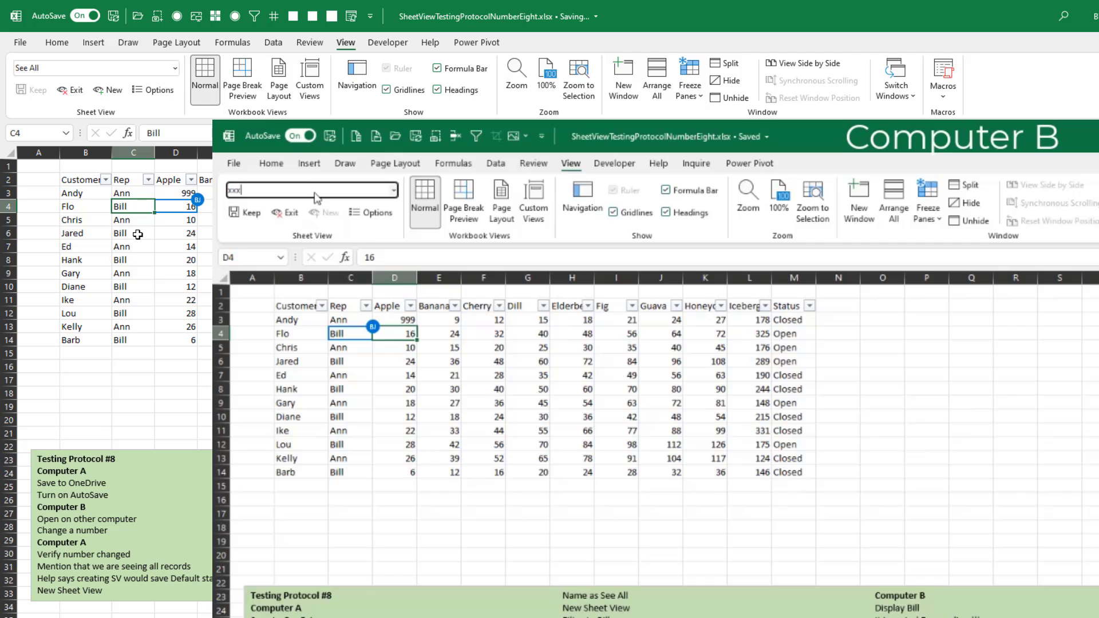
text(FormatTheHardDrive)
key(Return)
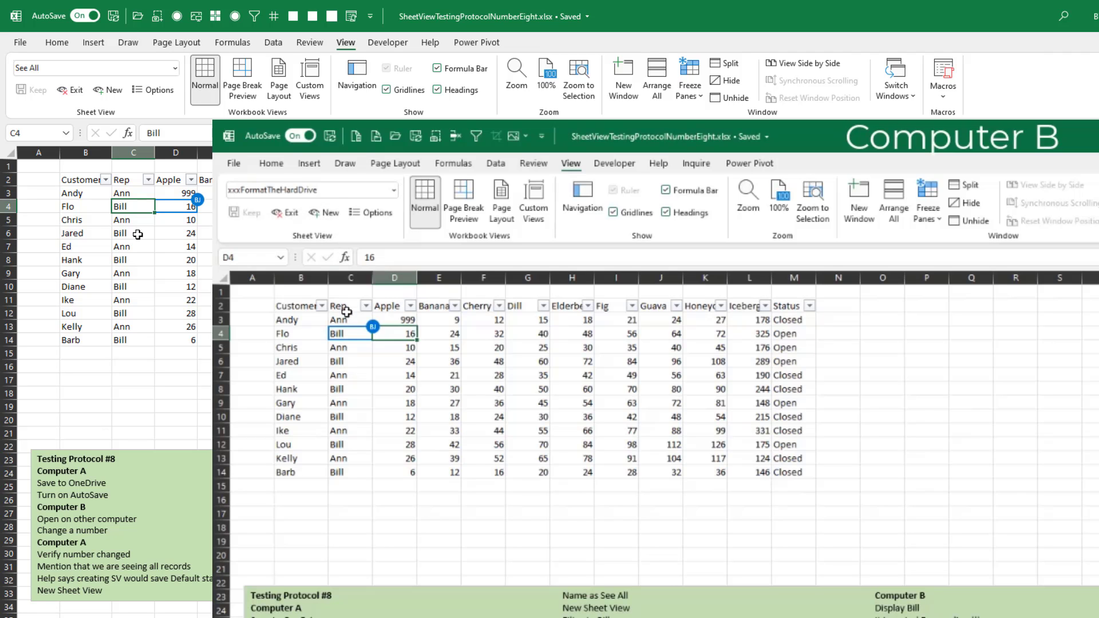
Filter the Rep column to only the first rep in its list, and sort the Iceberg column smallest to largest
click(367, 310)
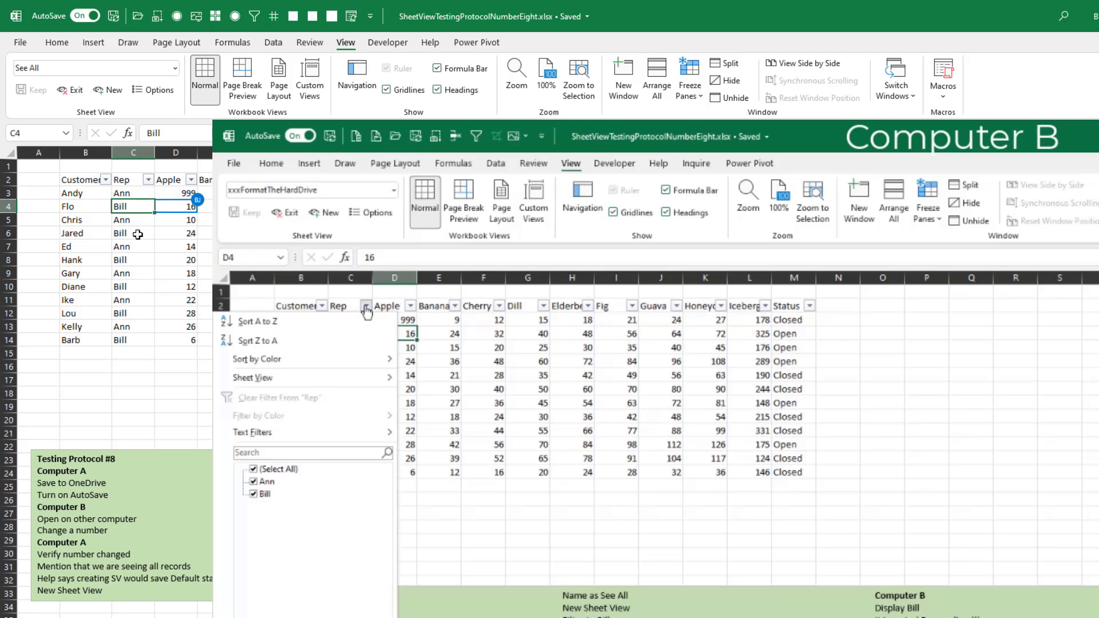
click(252, 470)
click(254, 482)
key(Return)
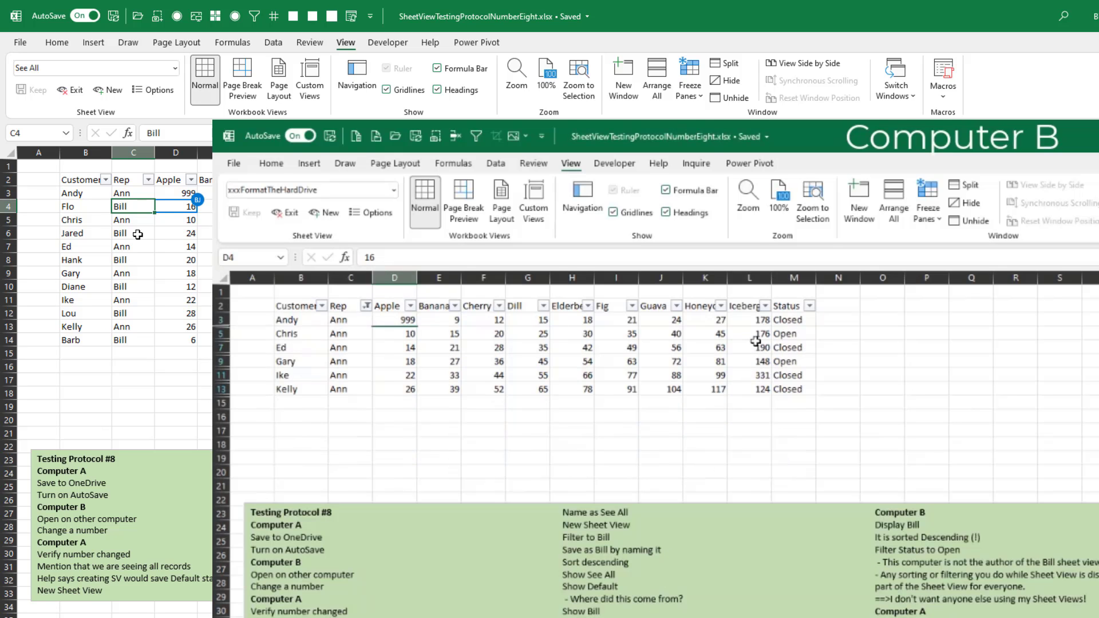
click(747, 321)
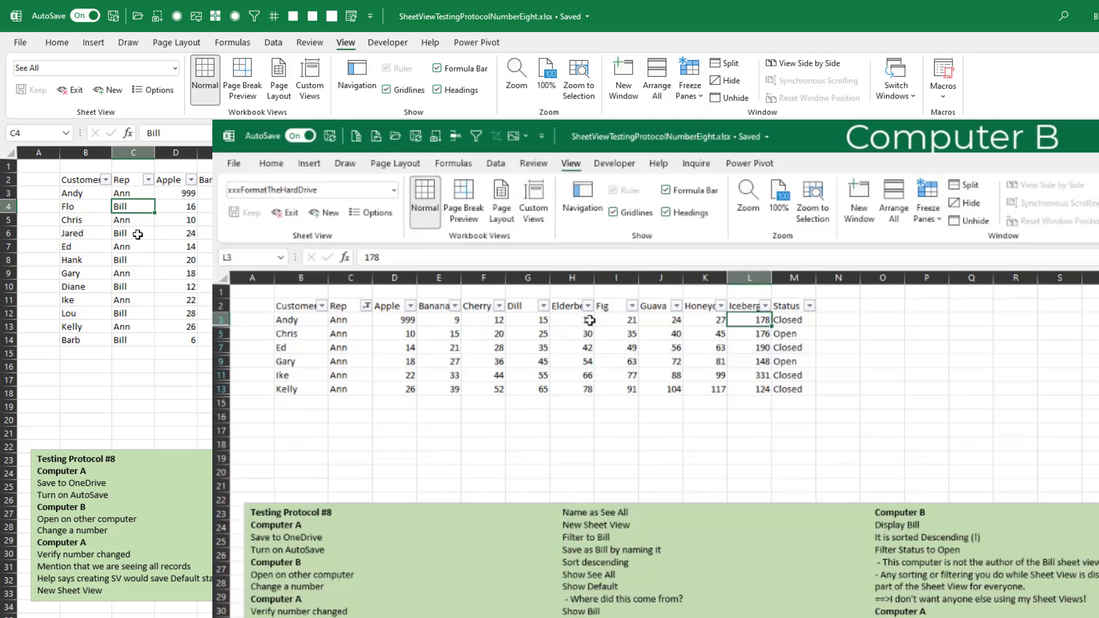
click(765, 306)
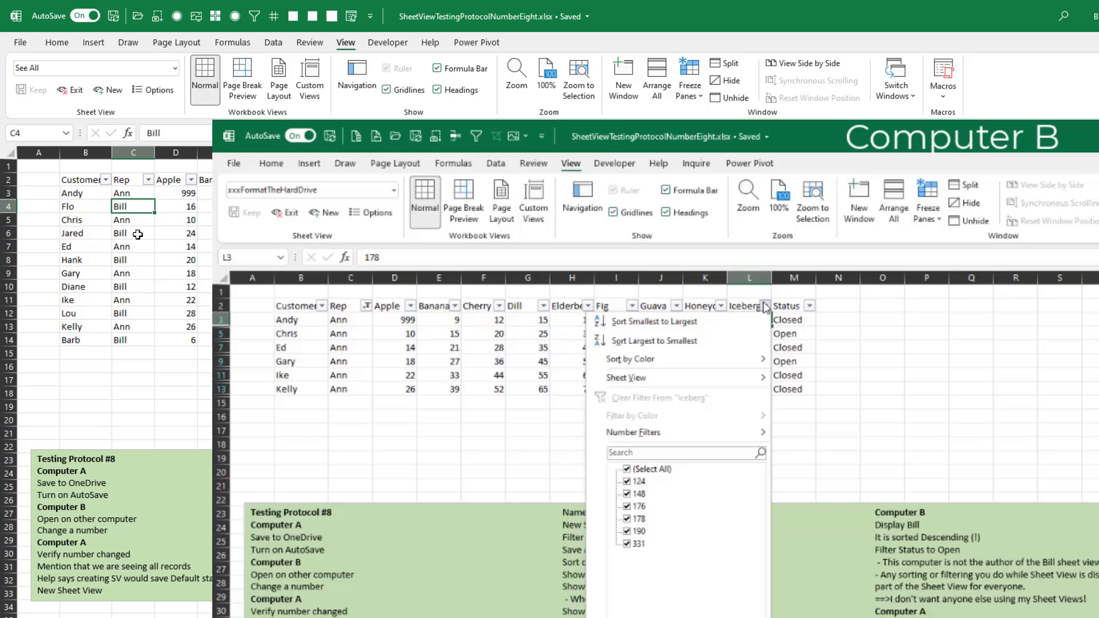
click(689, 322)
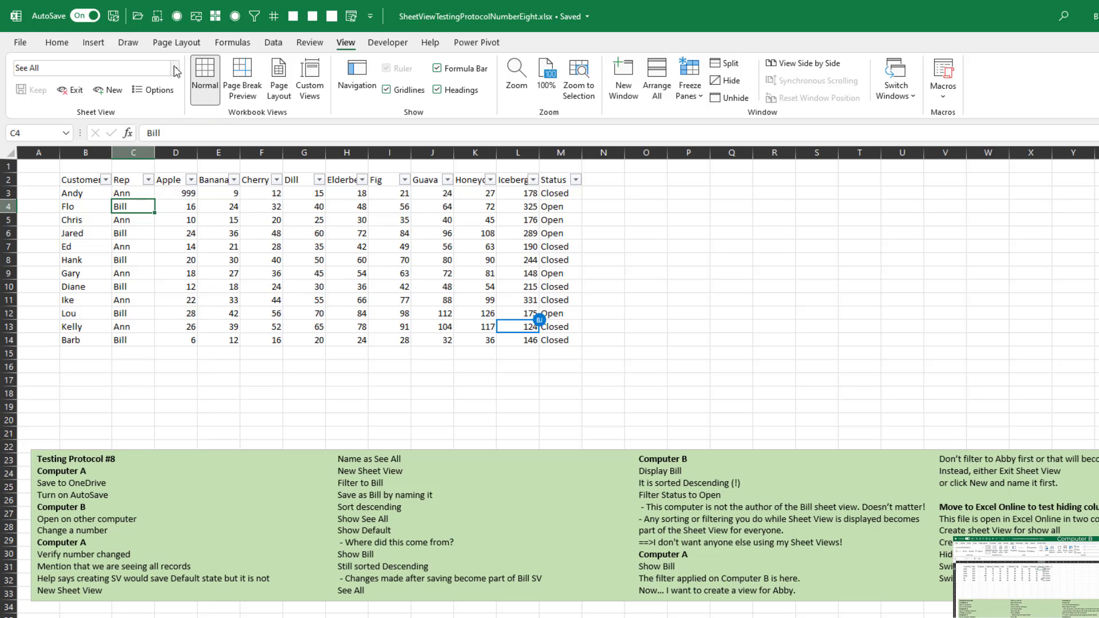
On Computer A, display the xxxFormatTheHardDrive sheet view to examine it, and switch back to another saved view
click(175, 69)
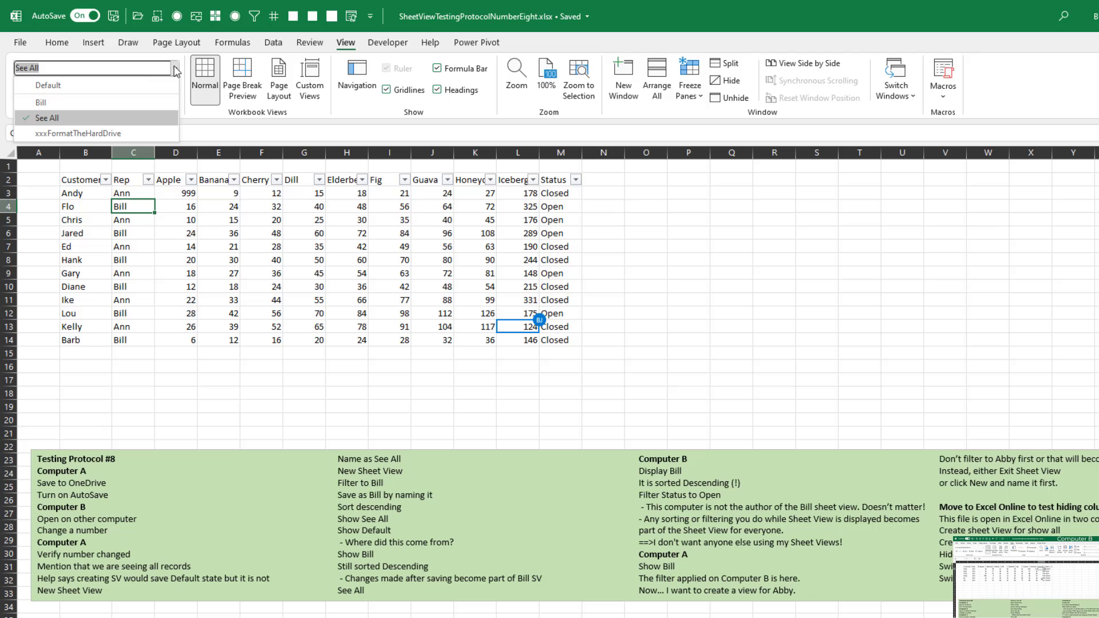
click(60, 133)
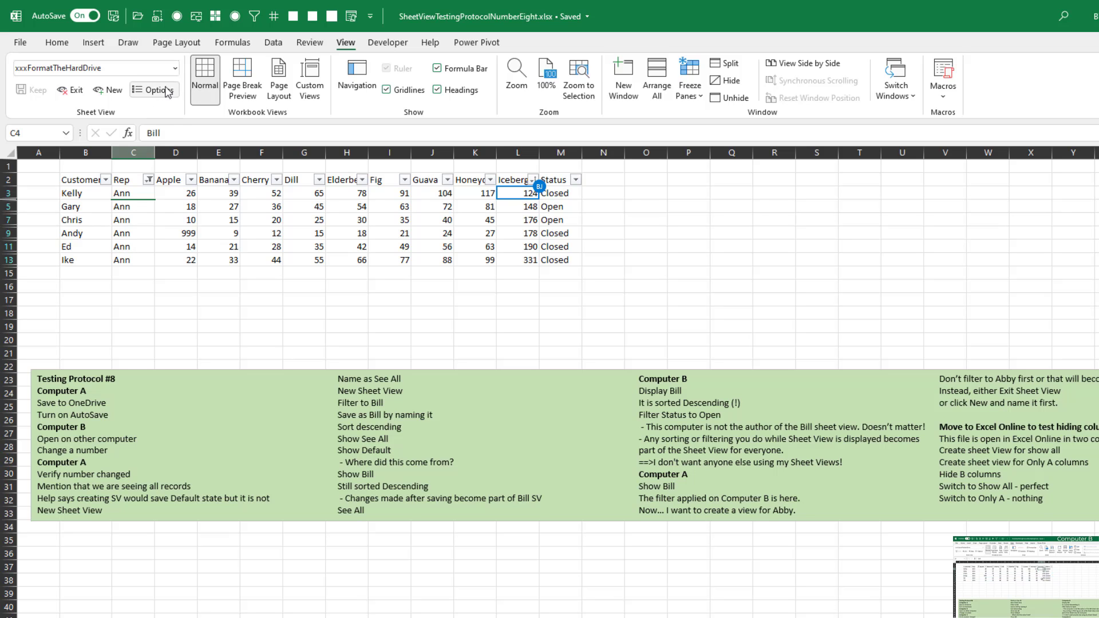
click(175, 68)
click(80, 108)
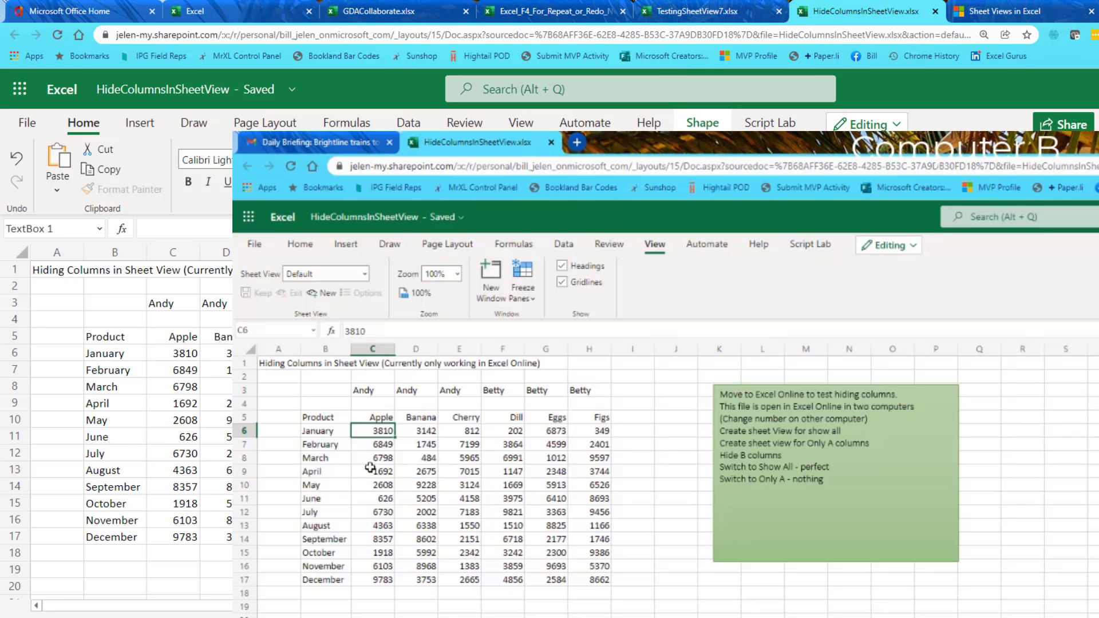
In Excel Online on Computer B, set the January Apple value in cell C6 of HideColumnsInSheetView to 9999
click(380, 430)
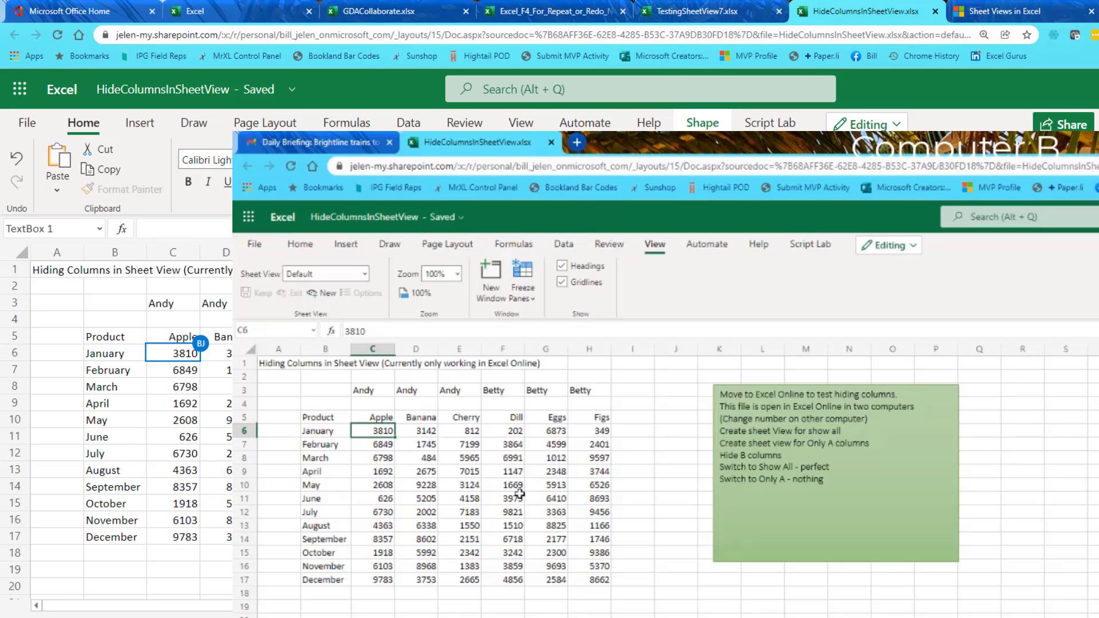
text(9999)
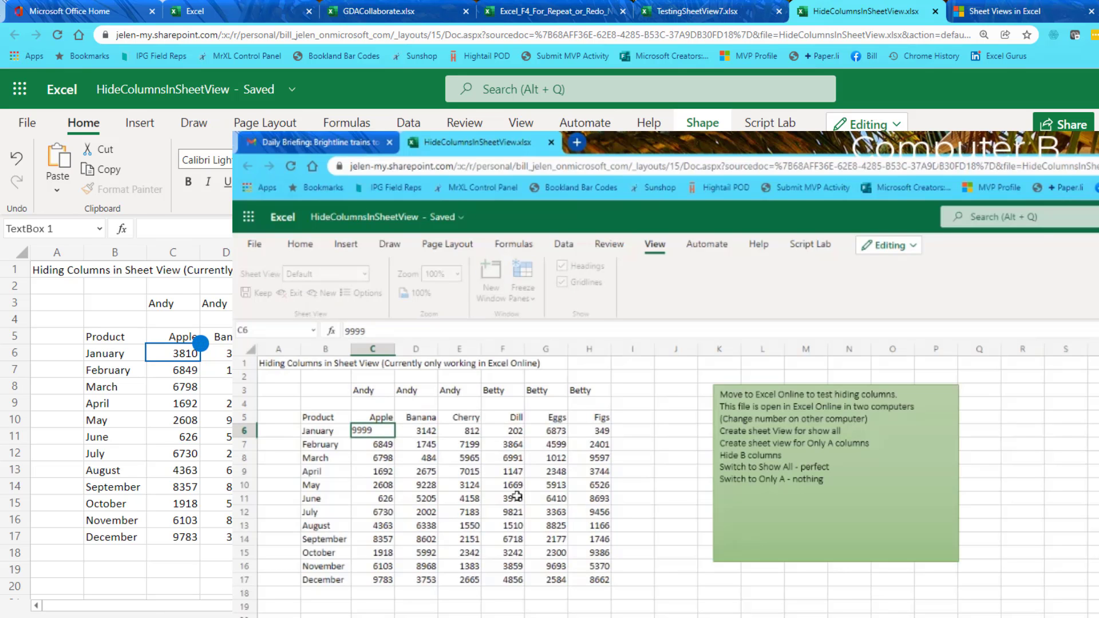
key(Return)
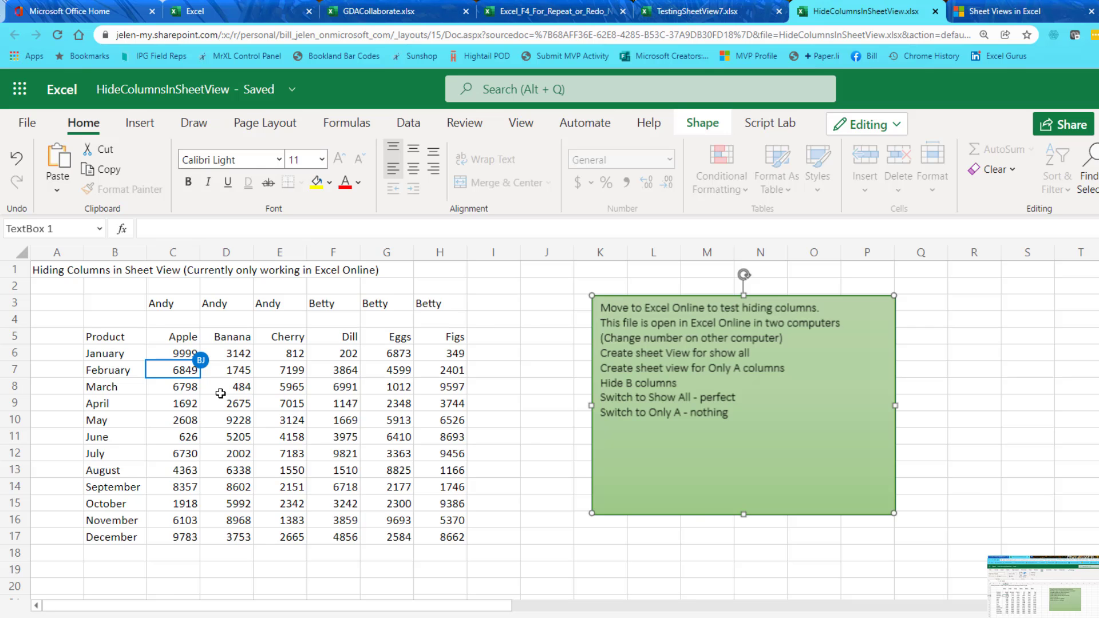
In Excel Online on Computer A, create a new sheet view named Show All Columns
click(519, 125)
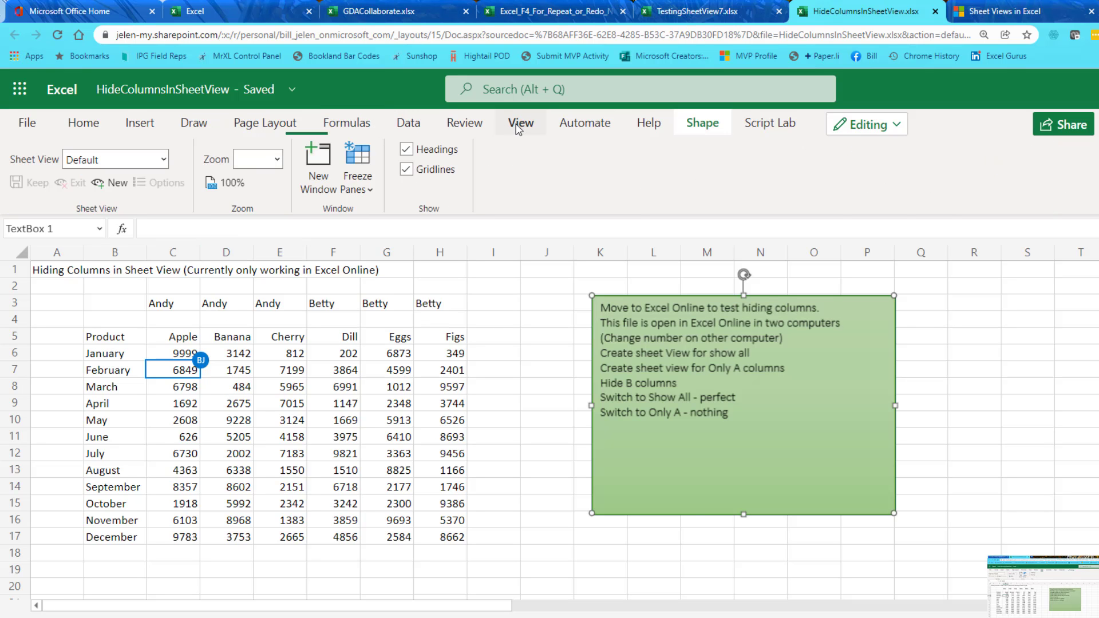
click(115, 183)
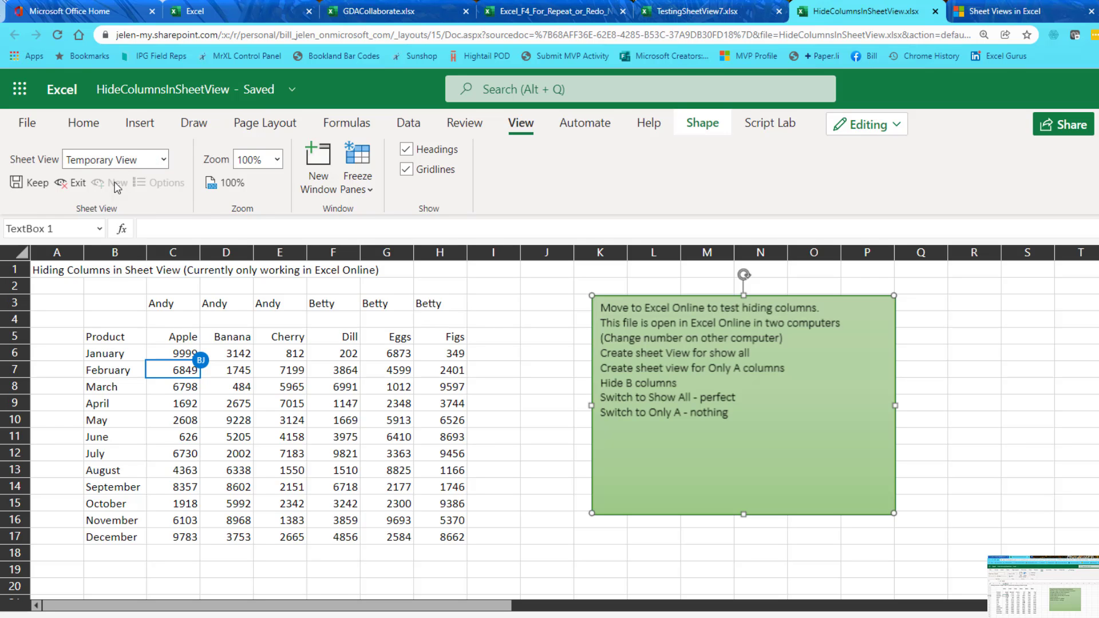
click(143, 156)
text(Show All Columns)
key(Return)
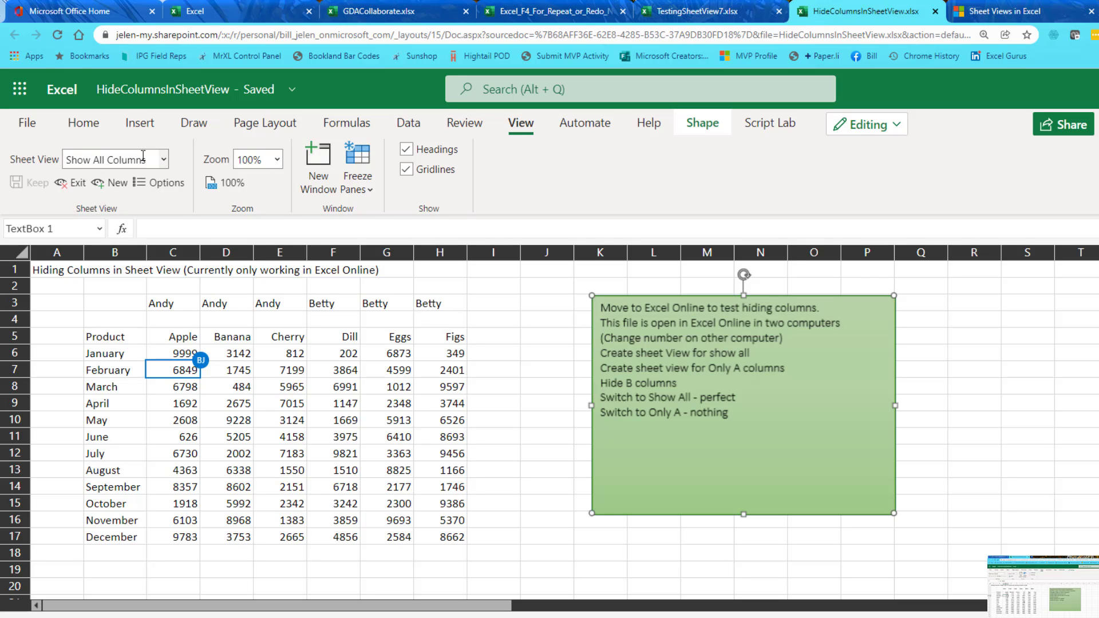
Create another new sheet view named "Just [name in cell C3] Columns"
click(117, 182)
click(140, 160)
text(Just Any)
key(BackSpace)
text(dy Columns)
key(Return)
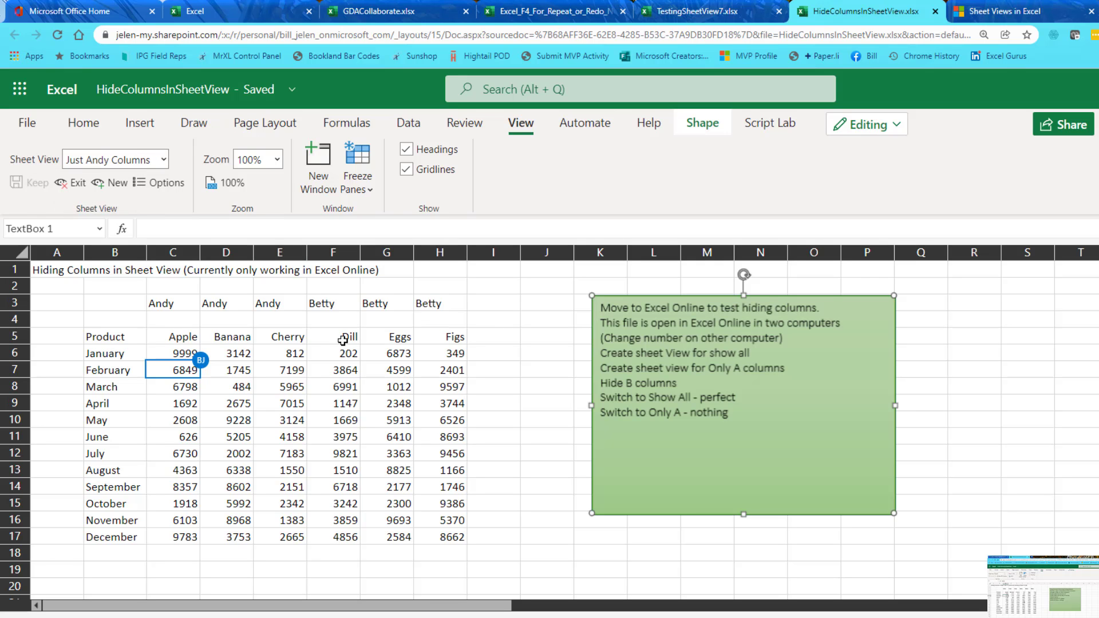
Add filter controls to the product table's header row in row 5 of HideColumnsInSheetView
click(339, 351)
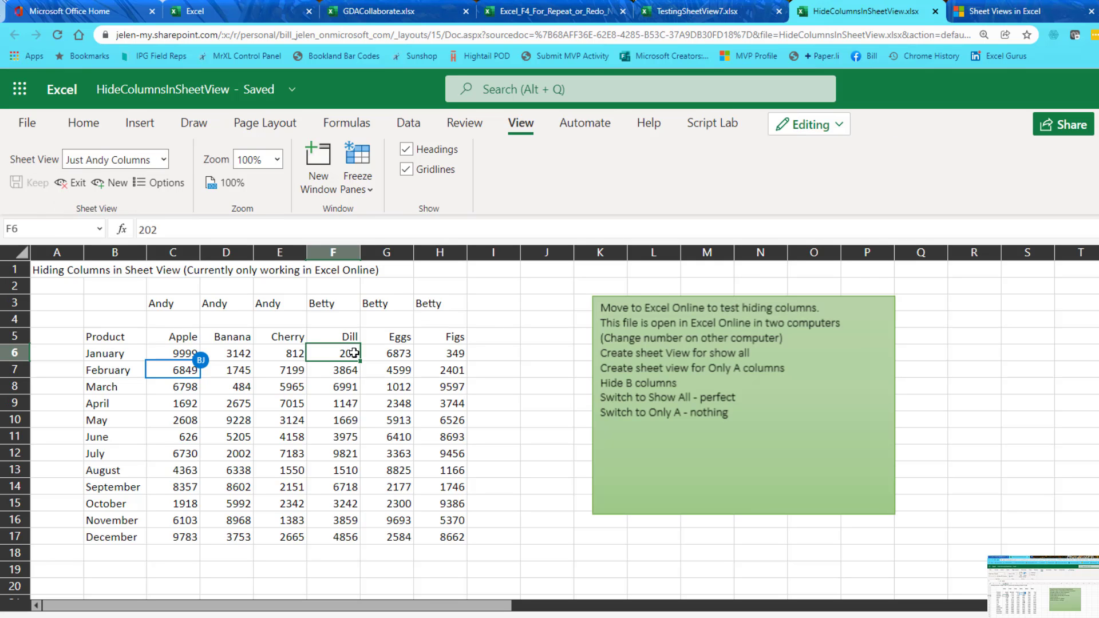
click(415, 127)
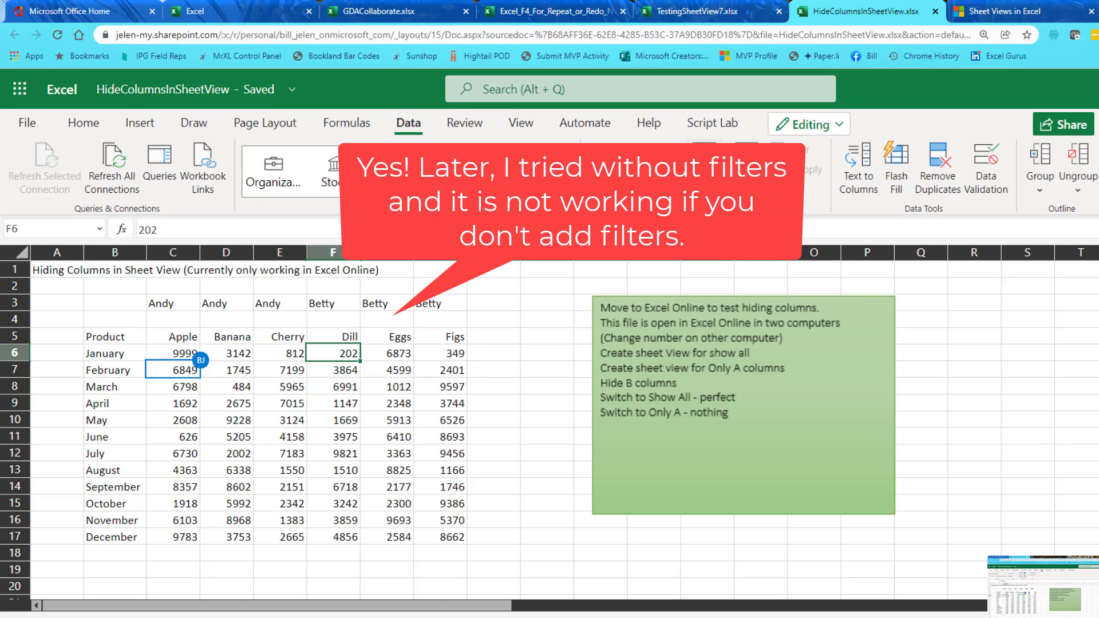
click(747, 166)
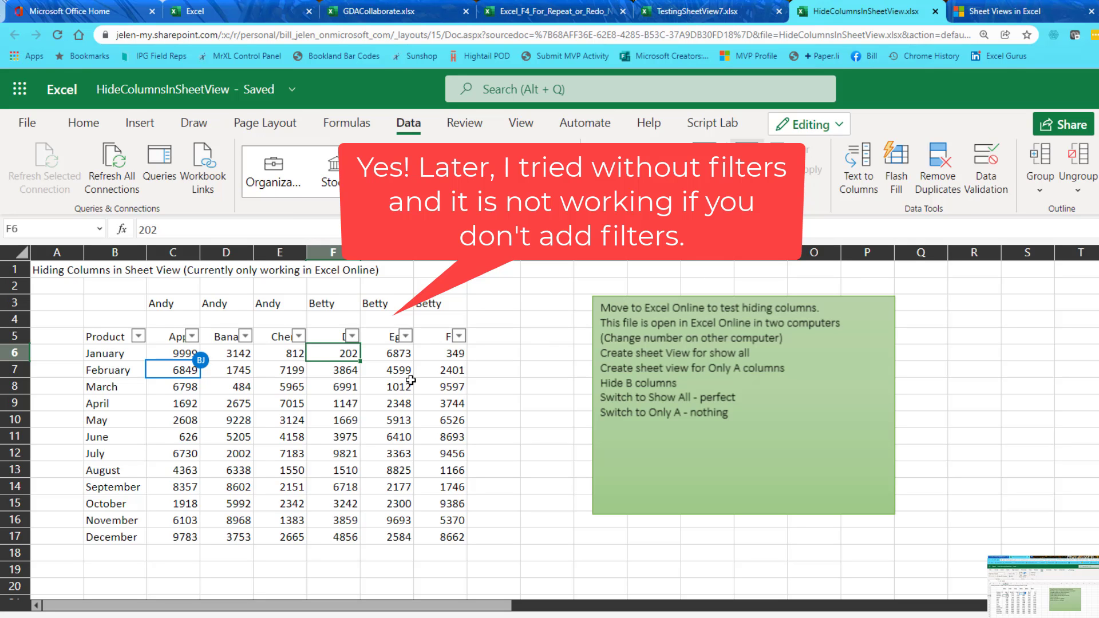
Hide the Dill, Eggs and Figs columns (F:H) in the current sheet view
key(shift+Right)
key(shift+Right)
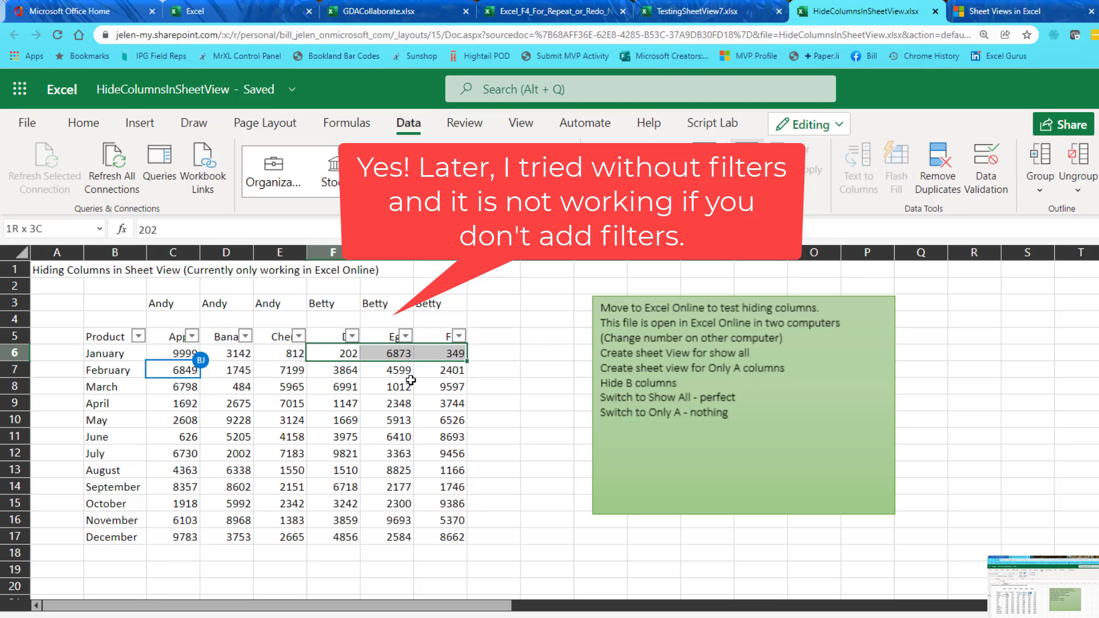
key(alt)
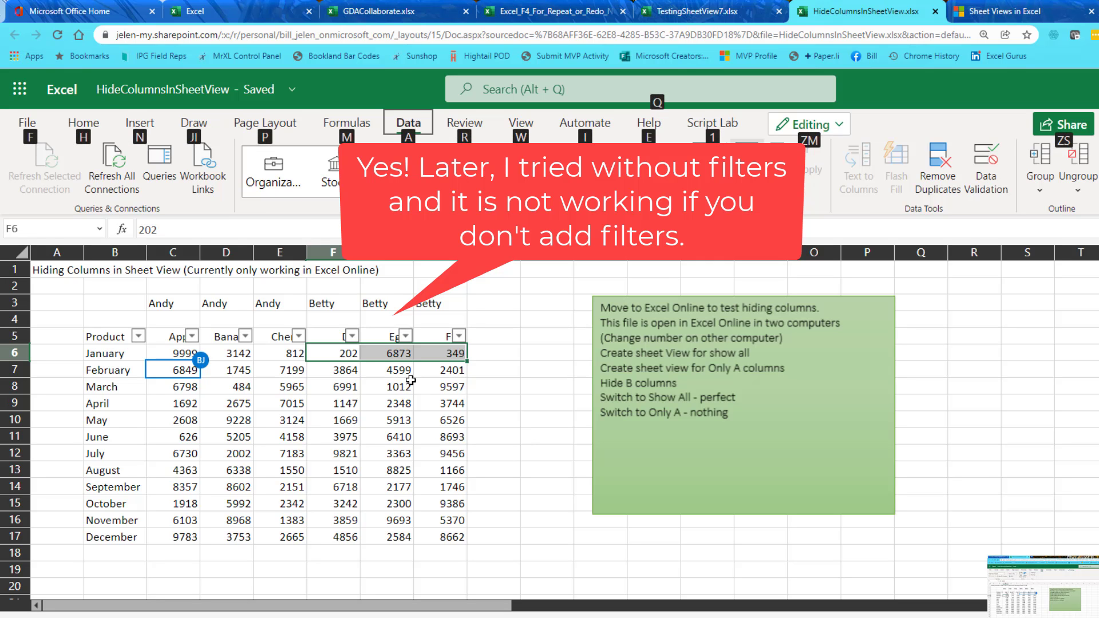
key(h)
key(o)
key(u)
key(c)
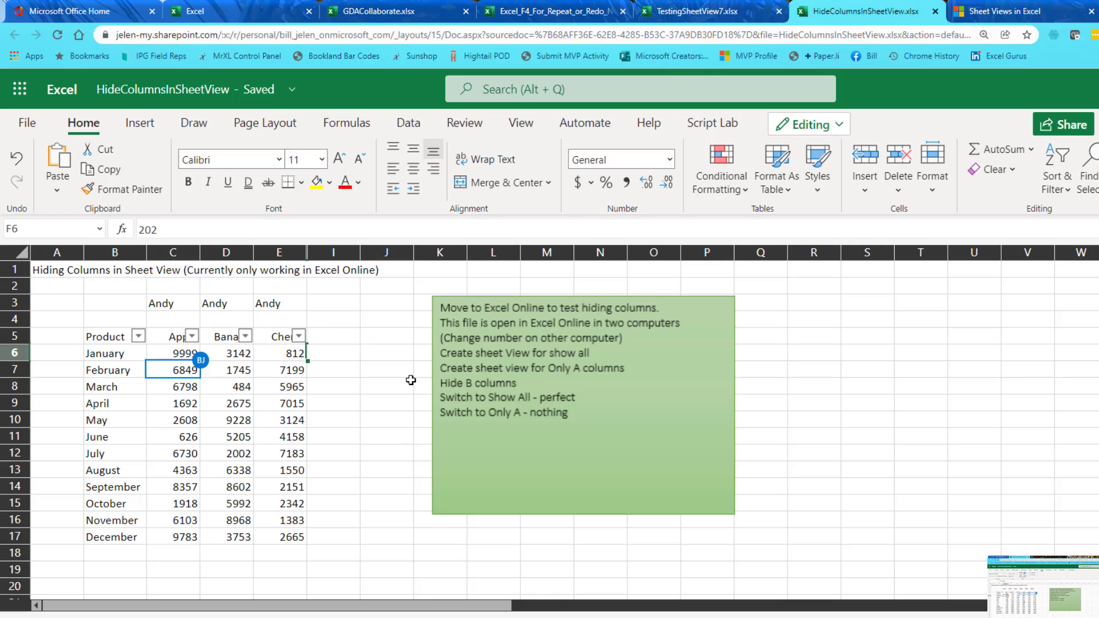
Display the Show All Columns sheet view to examine it, and switch back to the other saved view
click(519, 124)
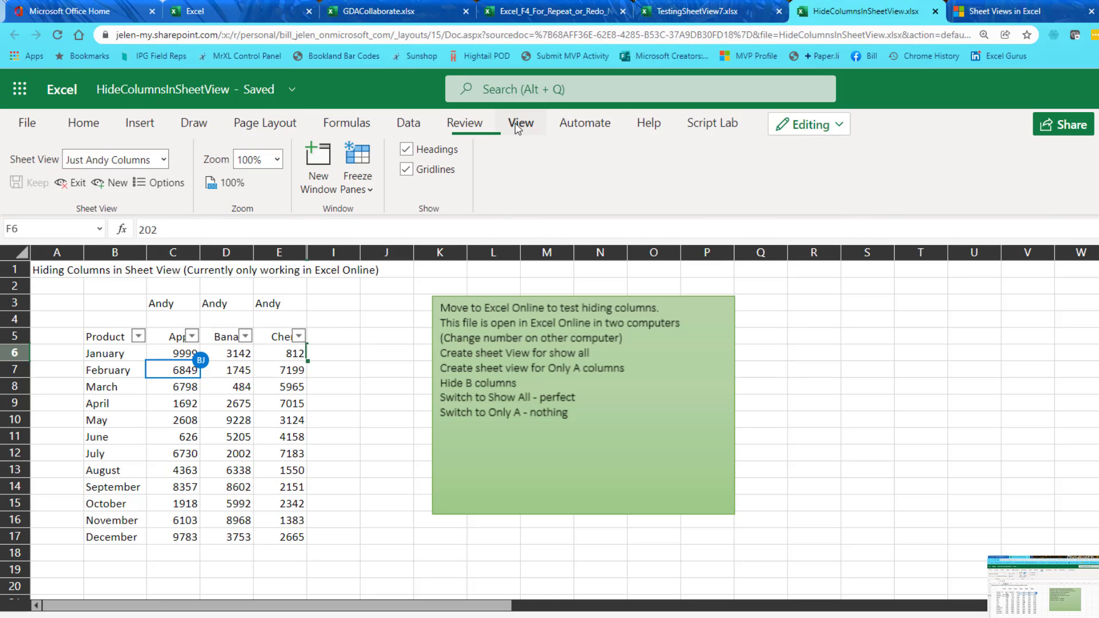
click(164, 161)
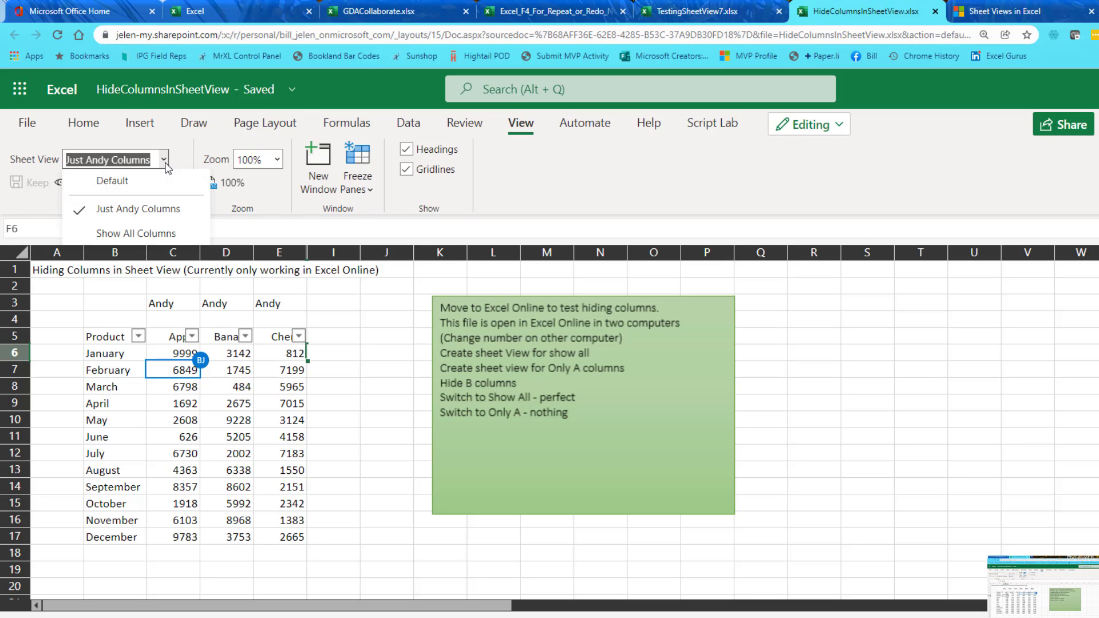
click(140, 233)
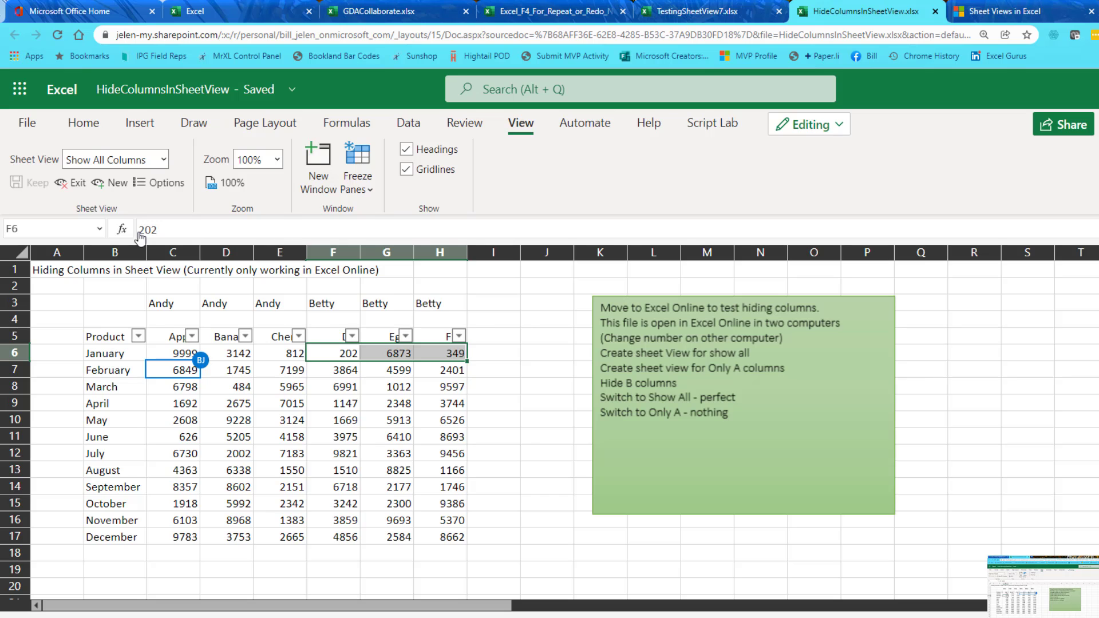
click(163, 159)
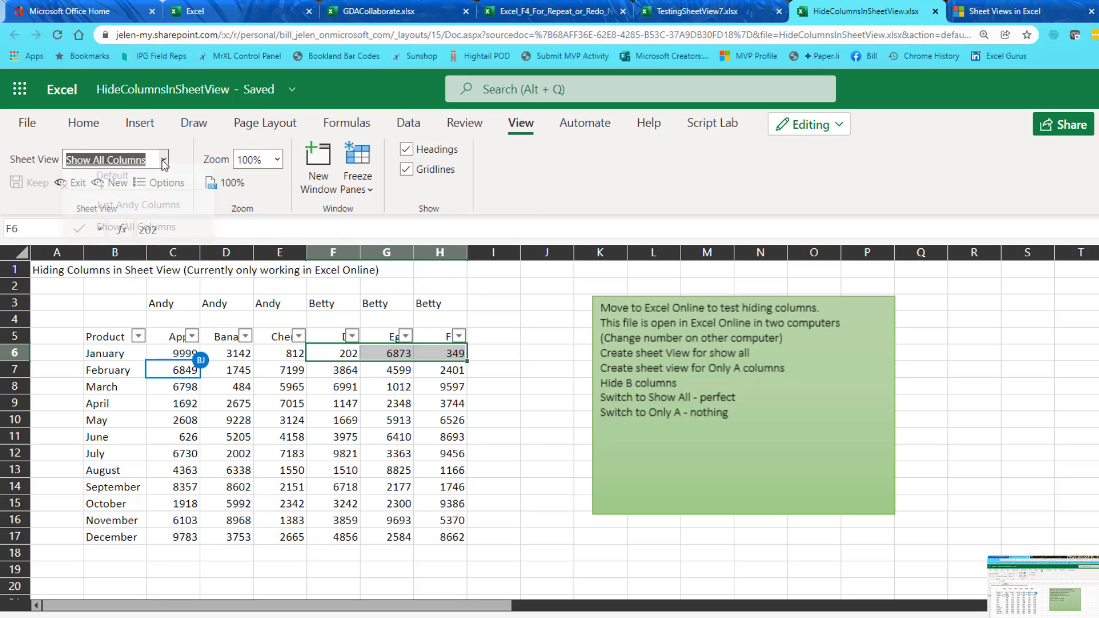
click(139, 213)
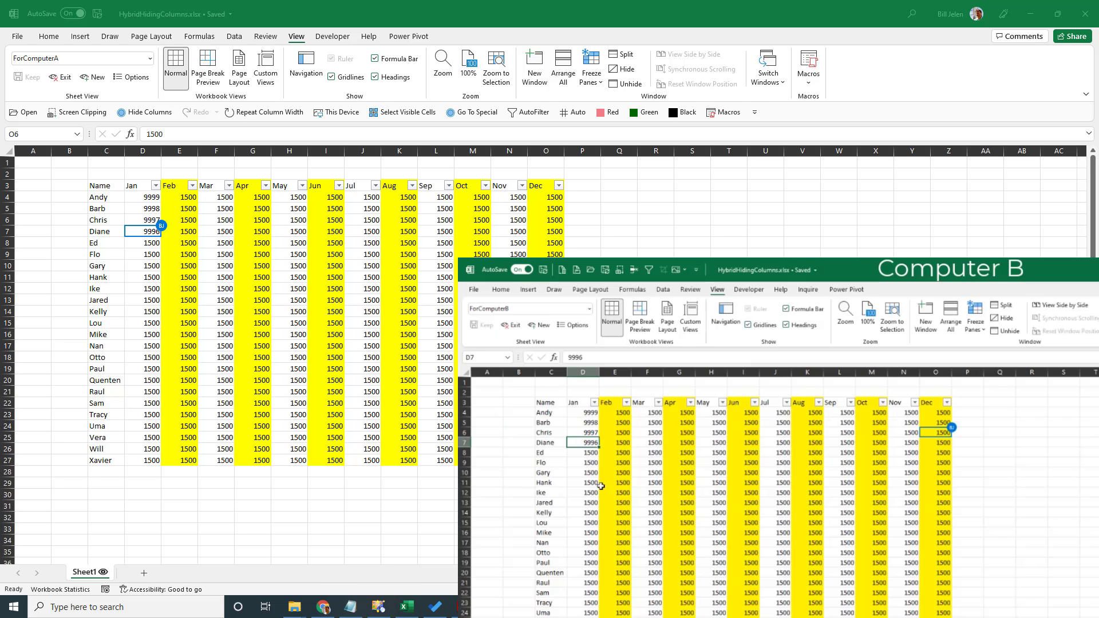
In HybridHidingColumns.xlsx on Computer B, set the Jan value in cell D8 to 9995
click(588, 452)
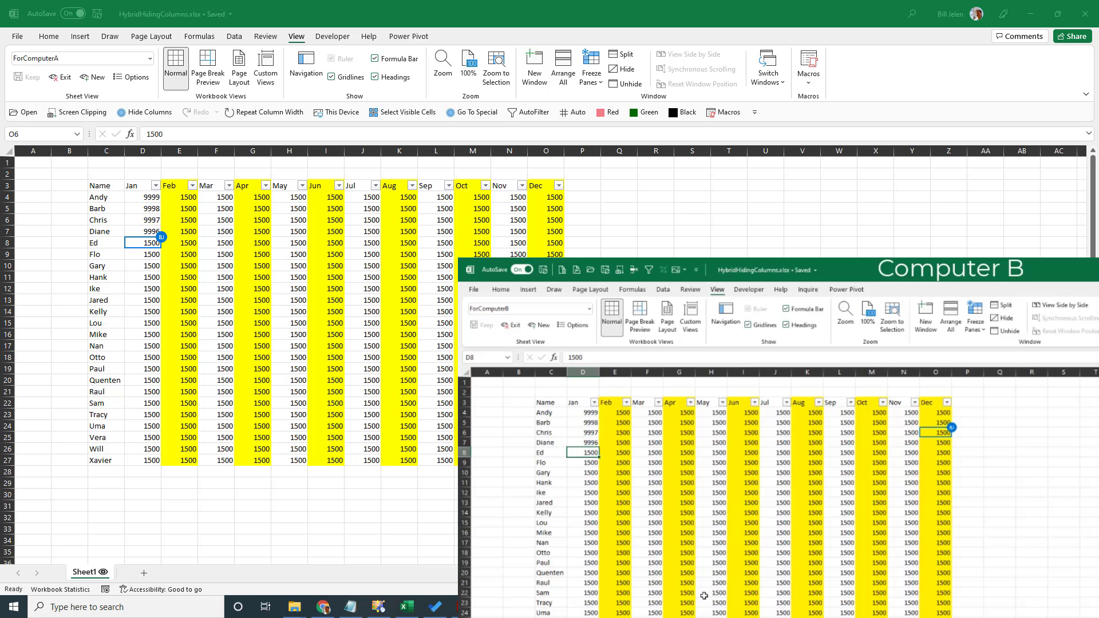
text(9)
key(Return)
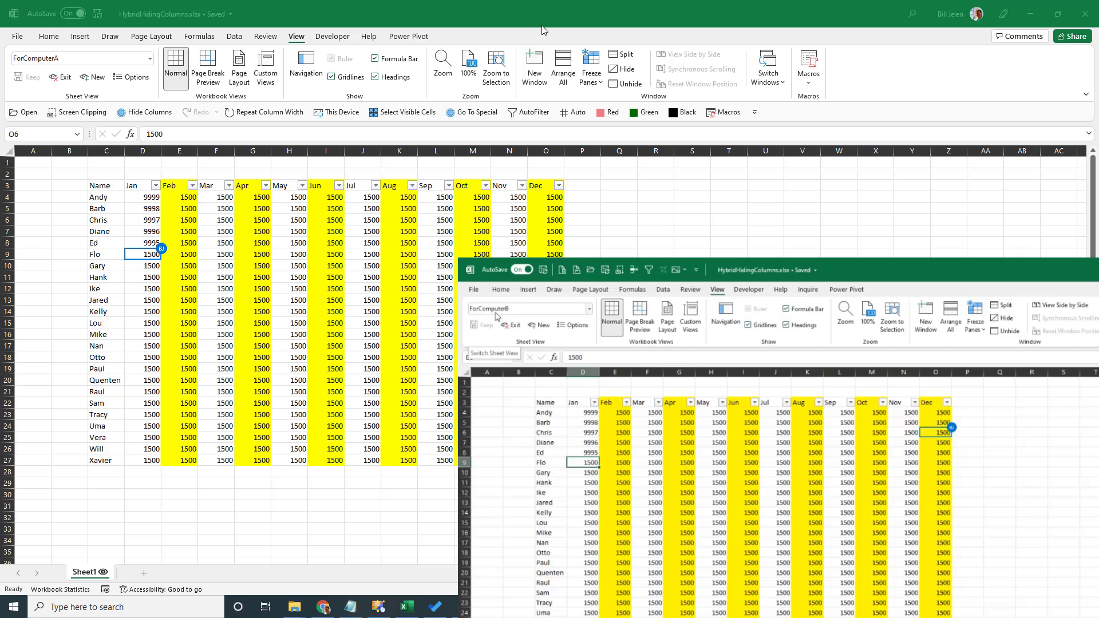
On Computer A, try right-aligning the month headings in D3:O3 and return them to left alignment
click(187, 197)
click(188, 197)
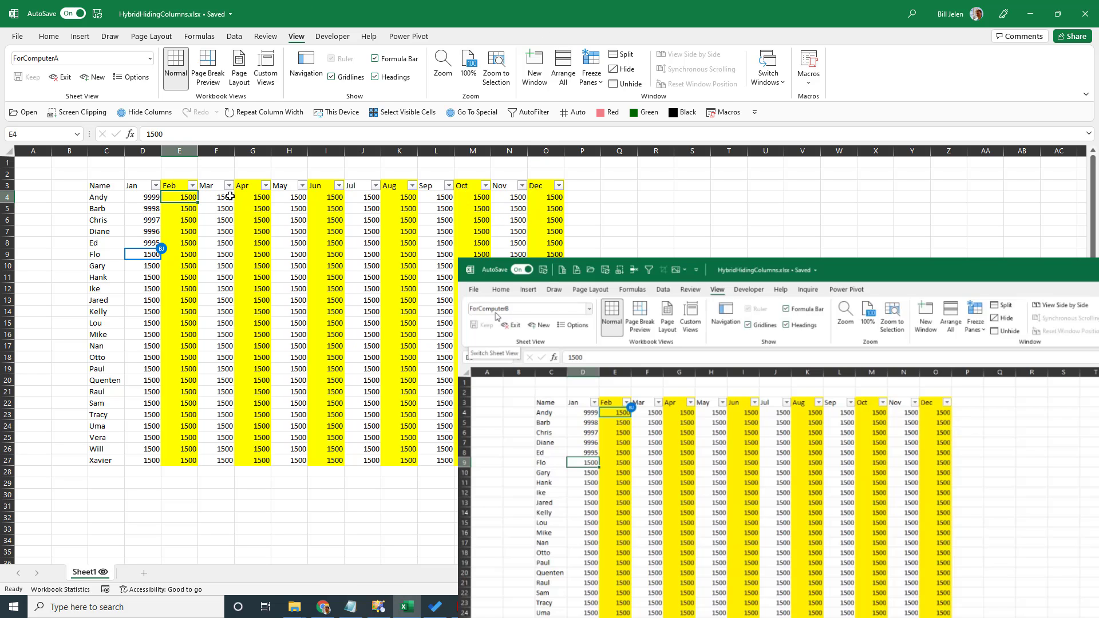
key(Up)
key(Left)
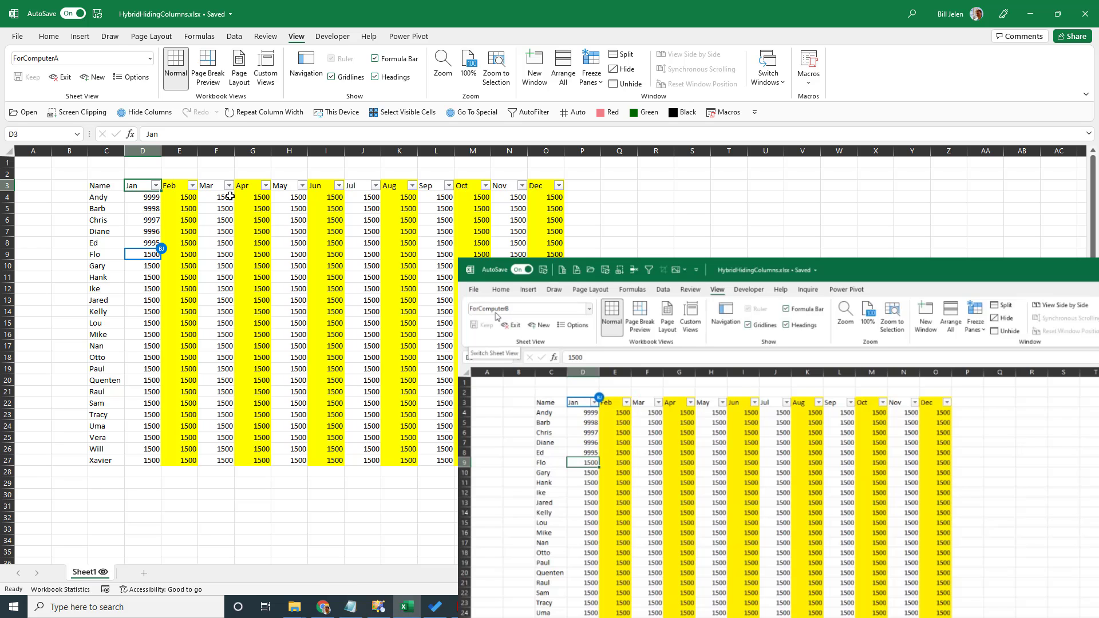
key(ctrl+shift+Right)
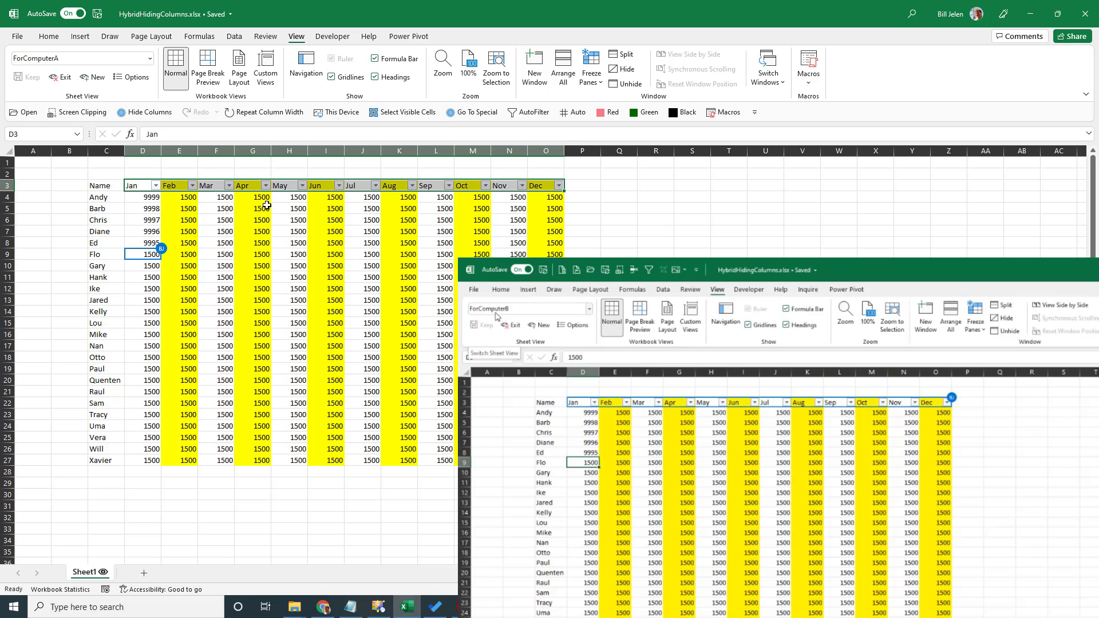
click(51, 36)
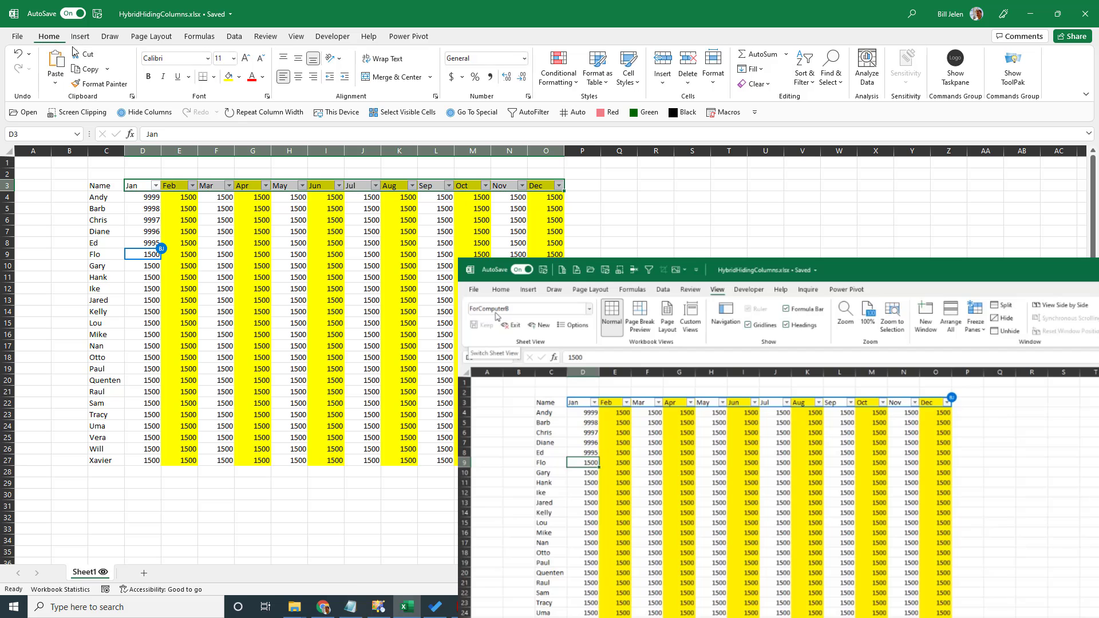
click(313, 76)
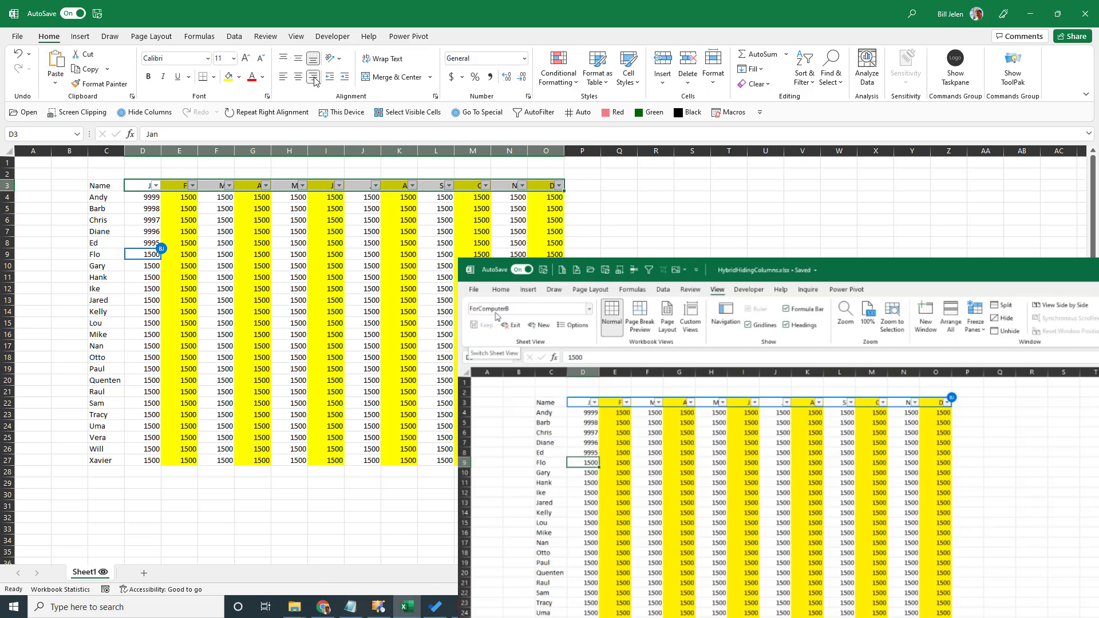
click(283, 78)
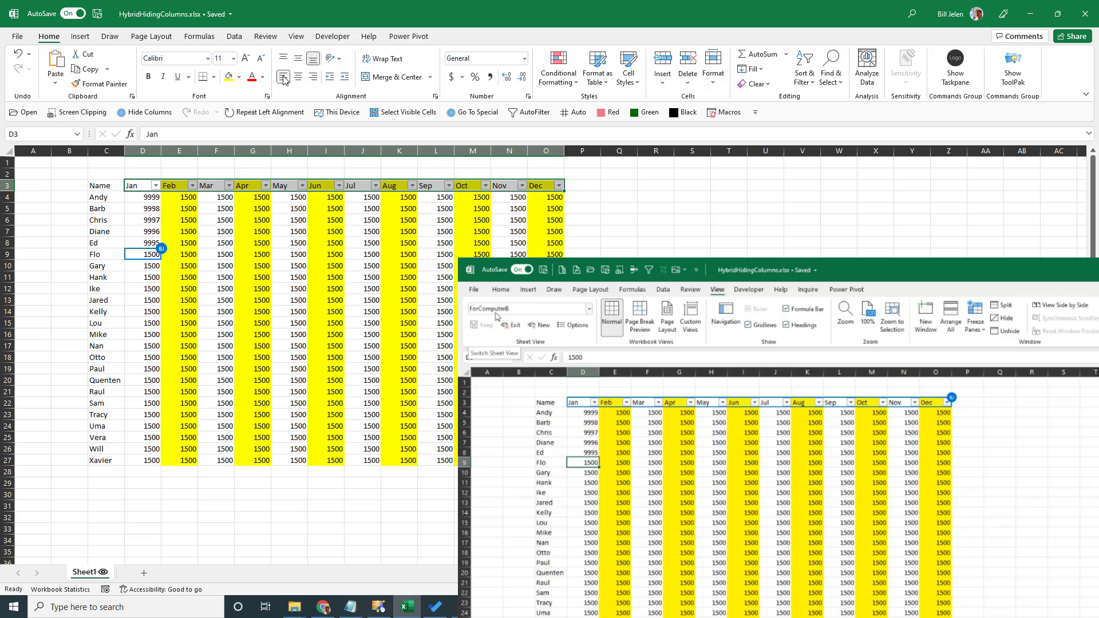
In the ForComputerA sheet view, hide the yellow Feb, Apr, Jun, Aug, Oct and Dec columns
key(shift+BackSpace)
key(Down)
key(Right)
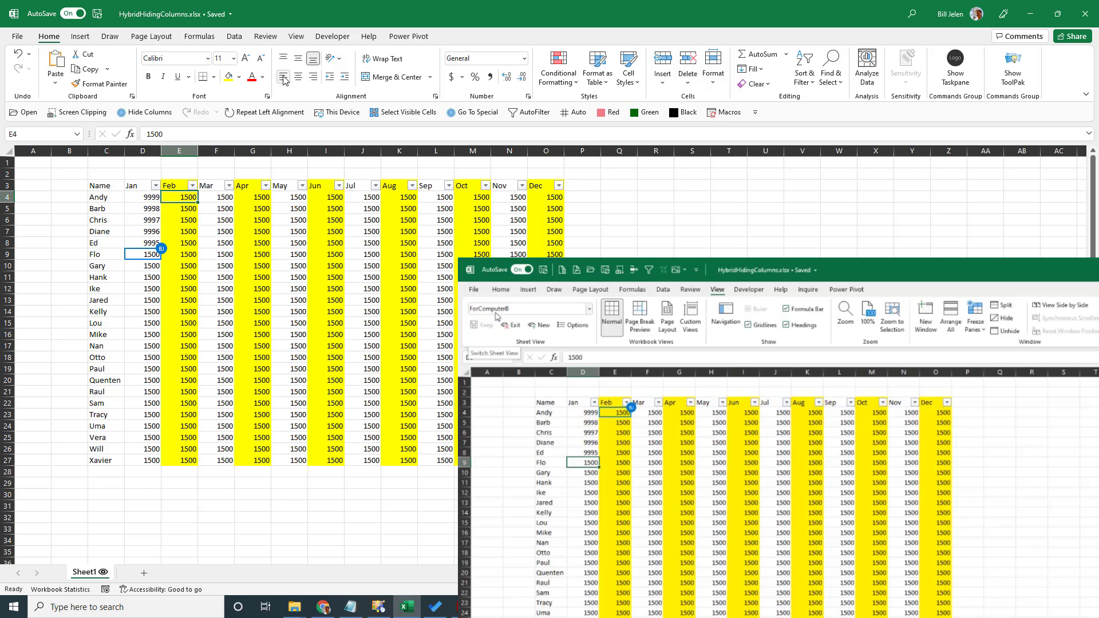
key(alt+o)
key(c)
key(h)
key(Right)
key(Right)
key(F4)
key(Right)
key(Right)
key(F4)
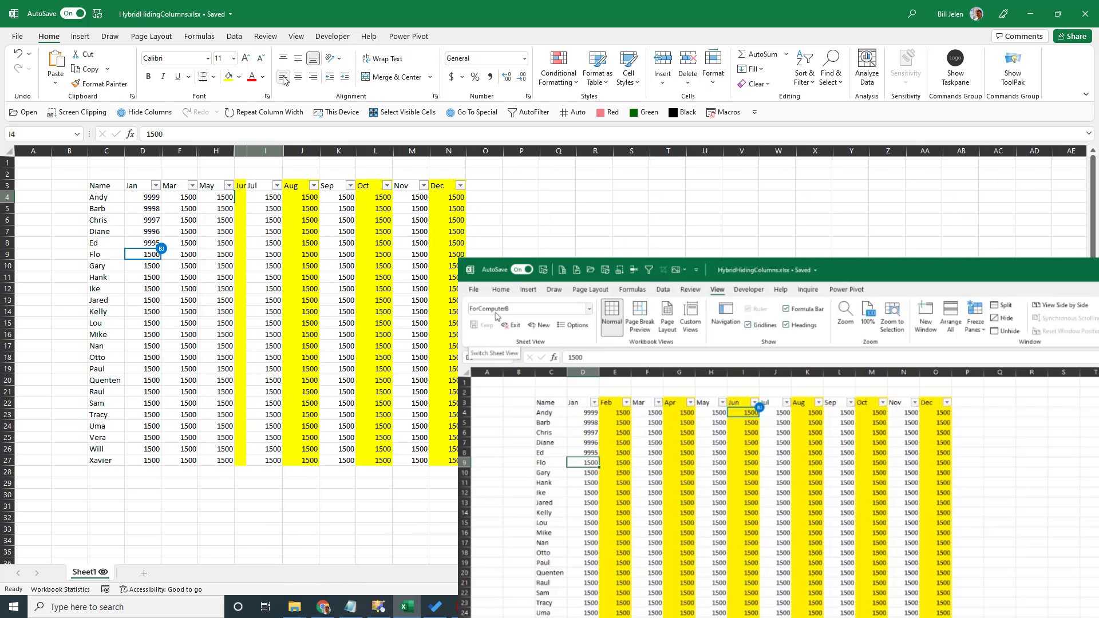
key(Right)
key(Right)
key(F4)
key(Right)
key(Right)
key(F4)
key(Right)
key(Right)
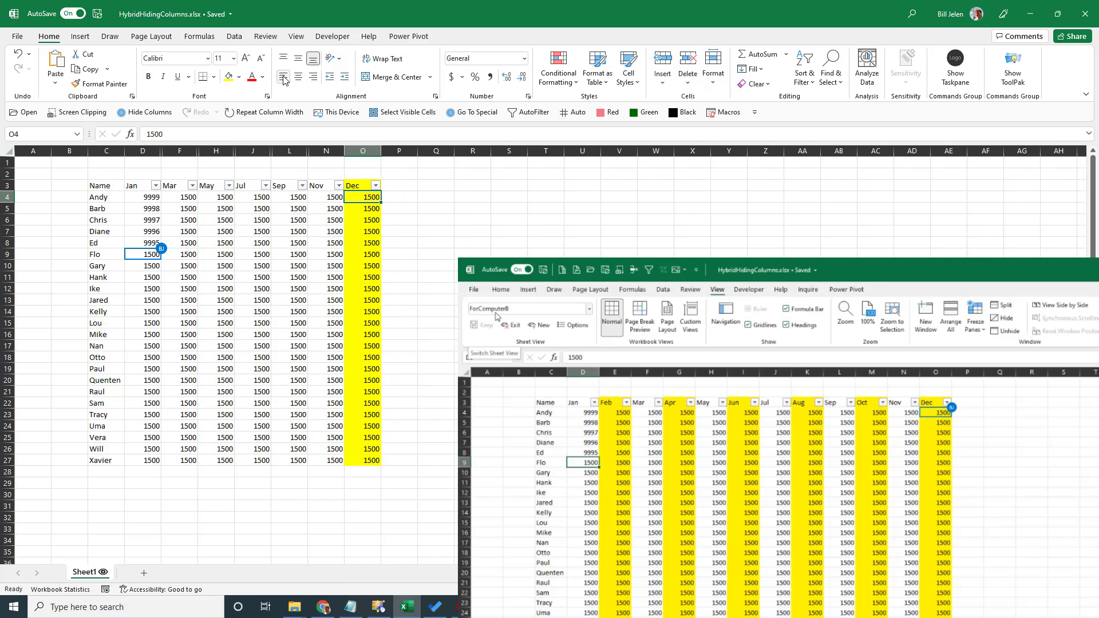
key(F4)
On Computer A, set the Jan value in cell D9 to 9994
key(Left)
key(Left)
key(Left)
key(Left)
key(Left)
key(Left)
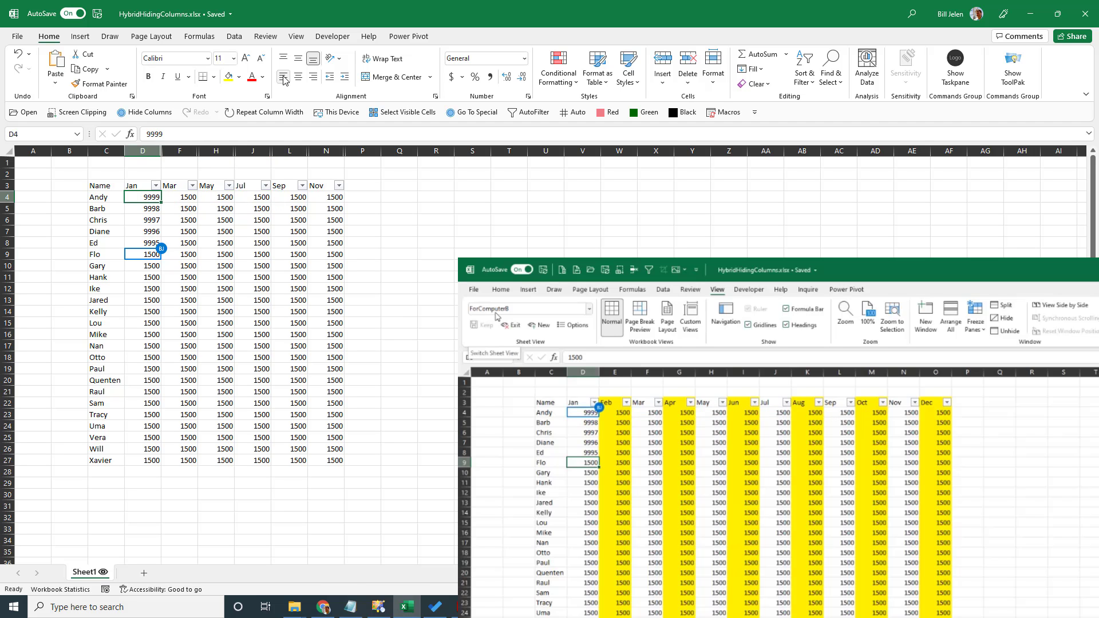
key(Down)
key(Down)
key(Down)
key(Down)
key(Down)
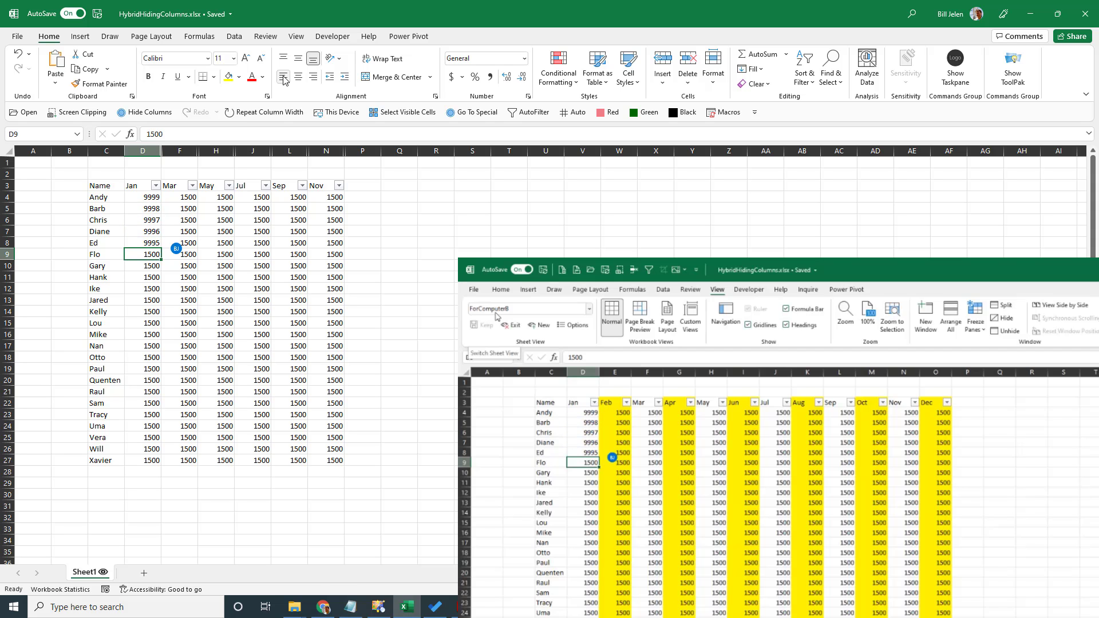
text(9994)
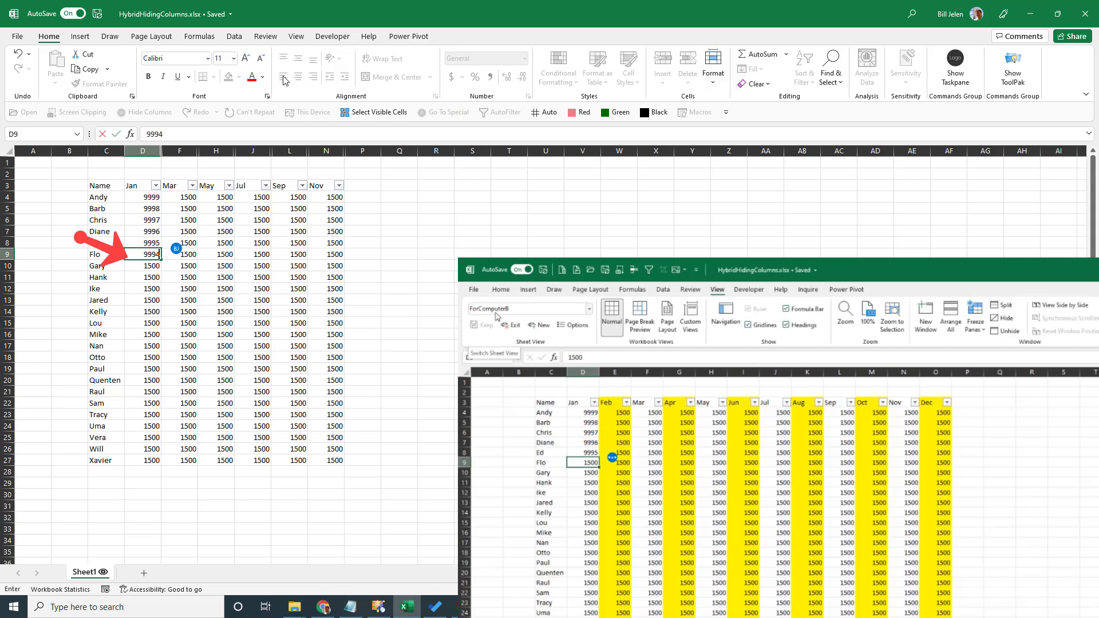
key(Return)
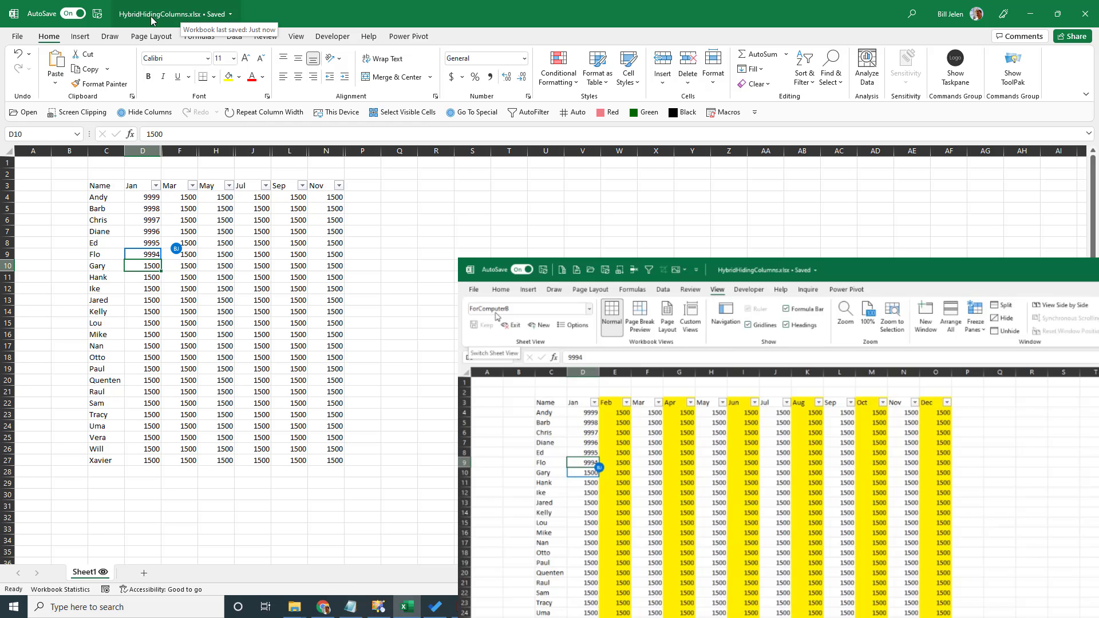
Close HybridHidingColumns.xlsx on Computer A, reopen it from the recent workbooks, and check which sheet view is active
click(17, 38)
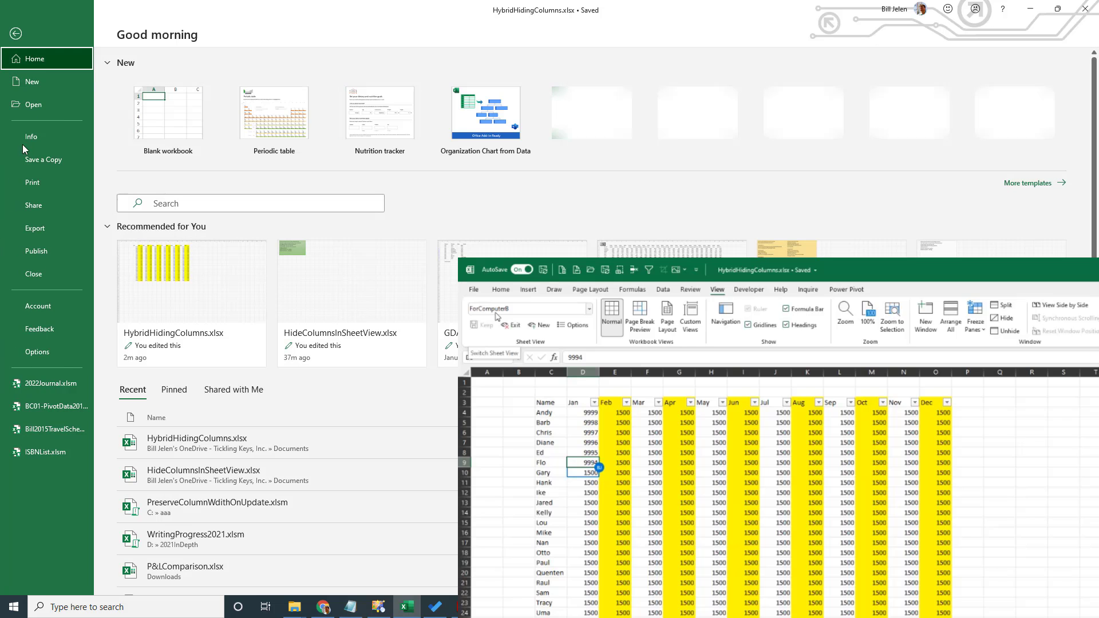
key(Escape)
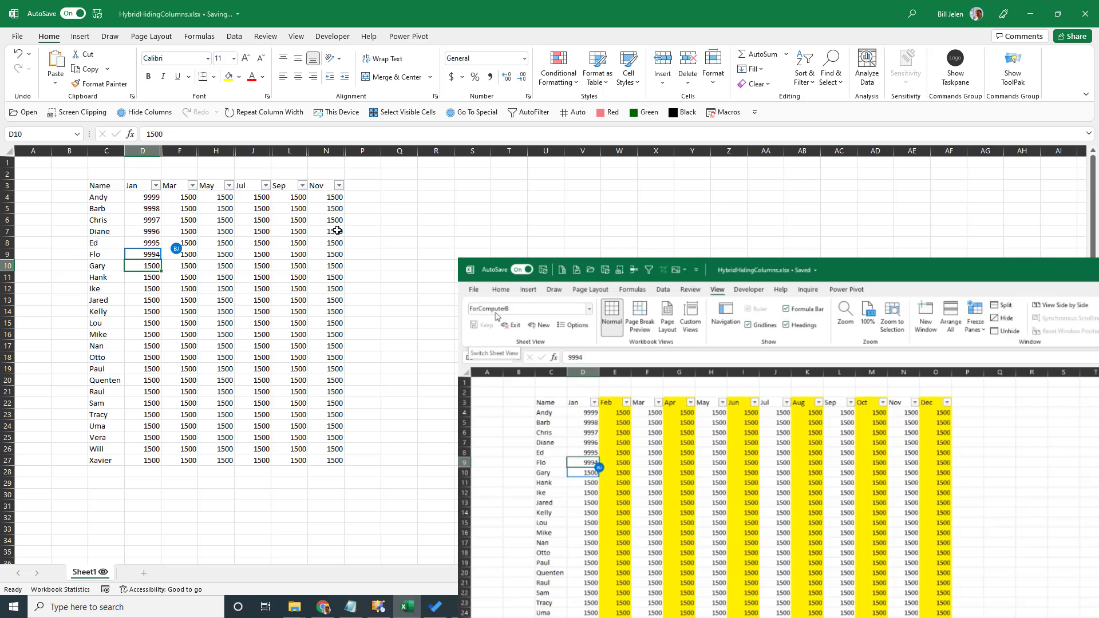
key(ctrl+w)
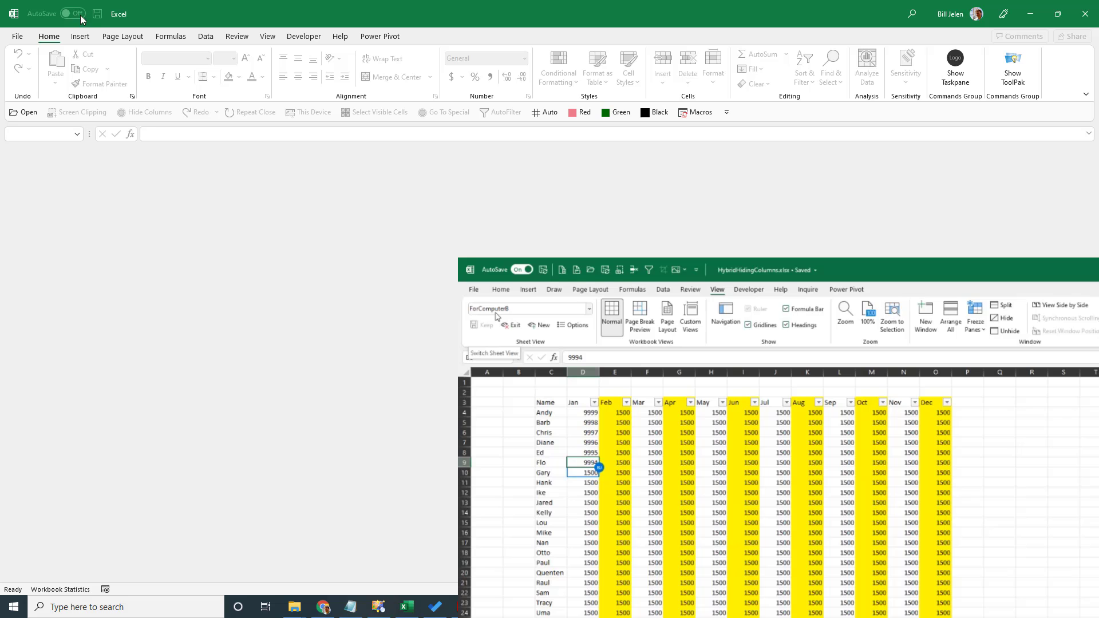
click(25, 114)
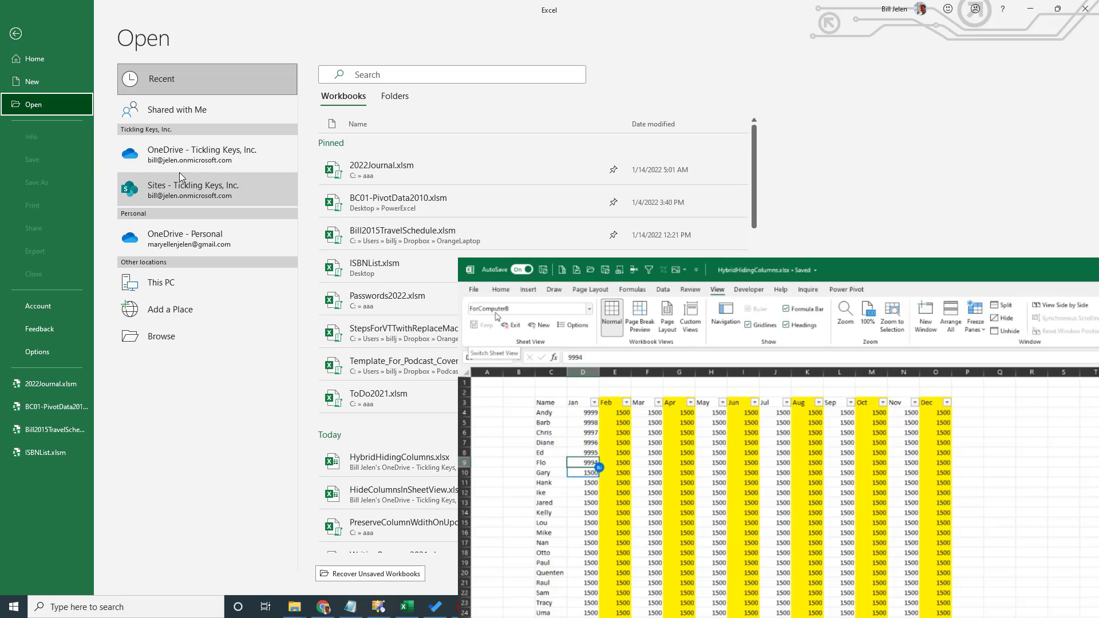
click(389, 462)
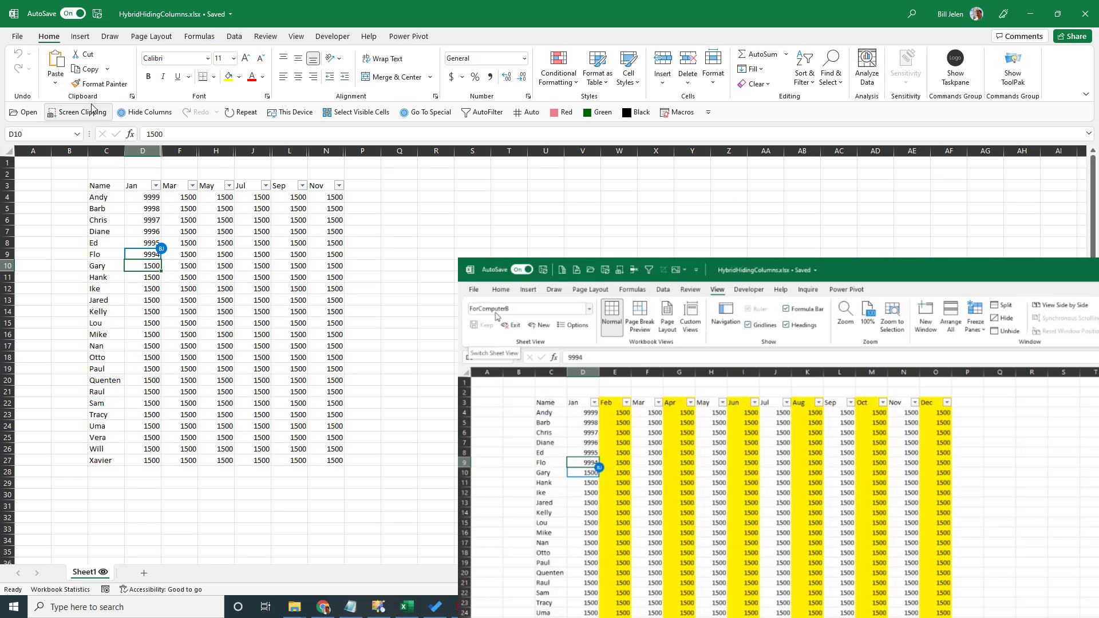
click(296, 36)
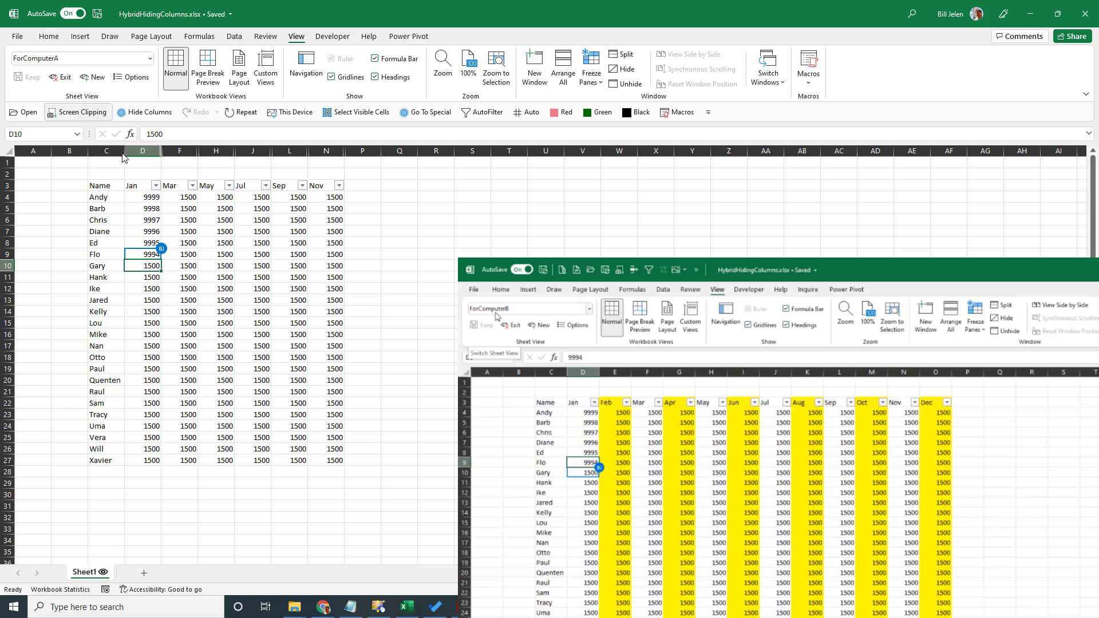